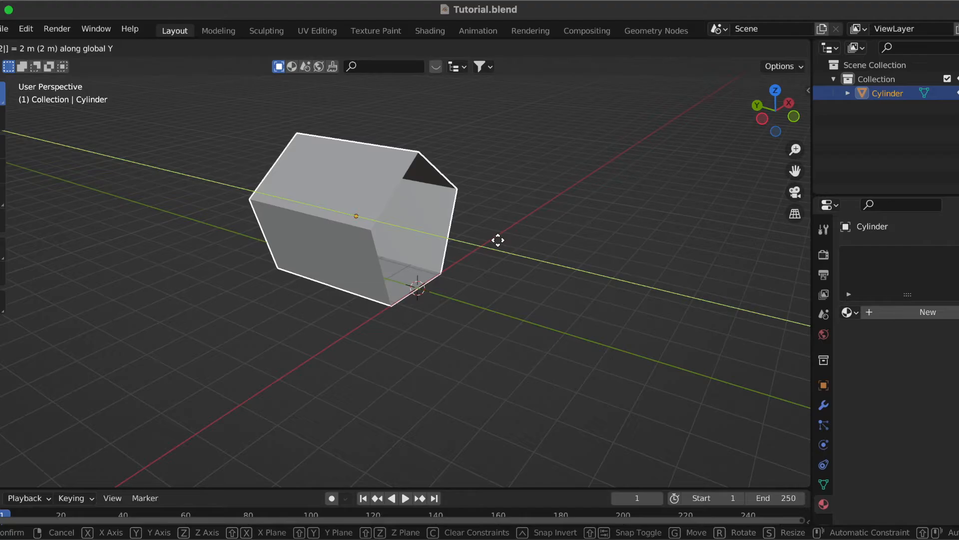
Set the transform pivot point to 3D Cursor and stretch the open pentagonal tunnel along Y
{"action": "left_click", "coordinate": [373, 47]}
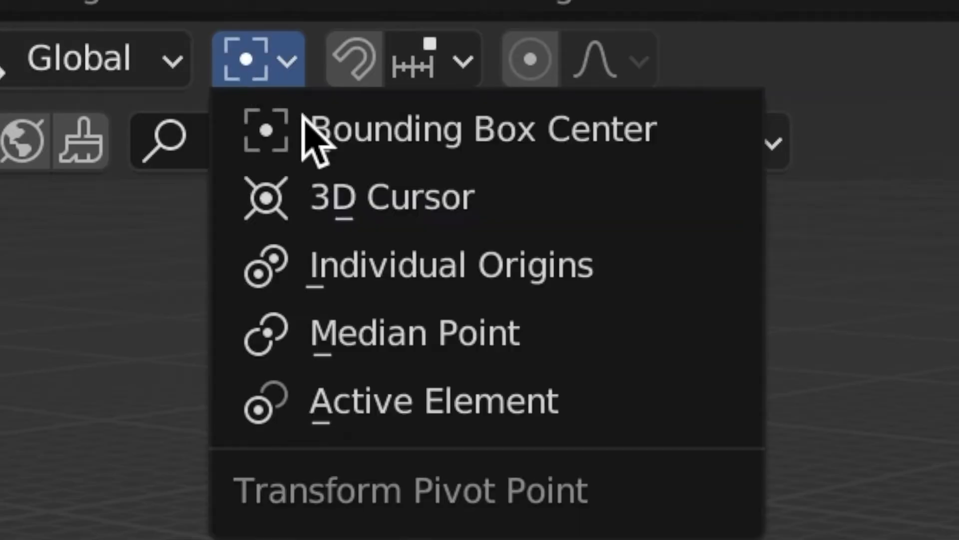
{"action": "left_click", "coordinate": [398, 210]}
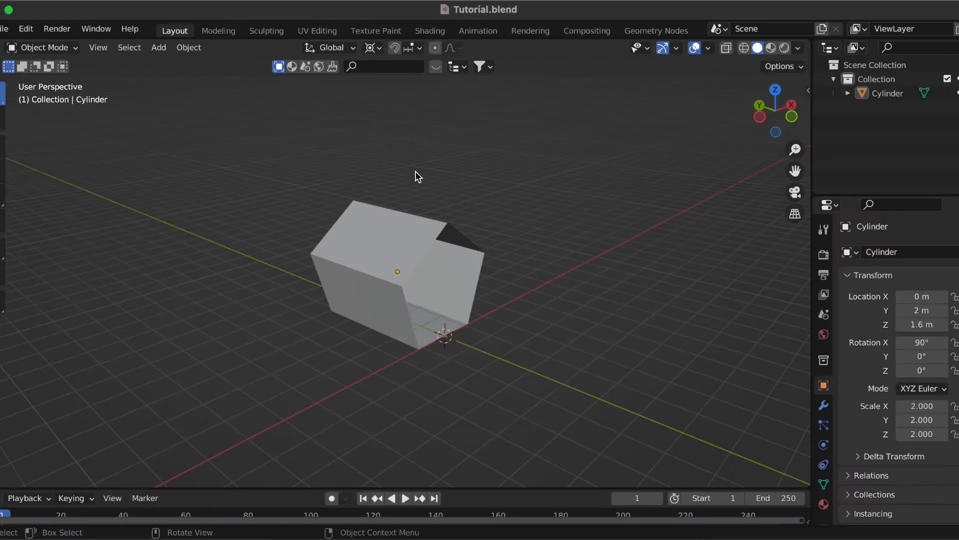
{"action": "scroll", "coordinate": [415, 171], "scroll_direction": "left", "scroll_amount": 5}
{"action": "left_click", "coordinate": [473, 263]}
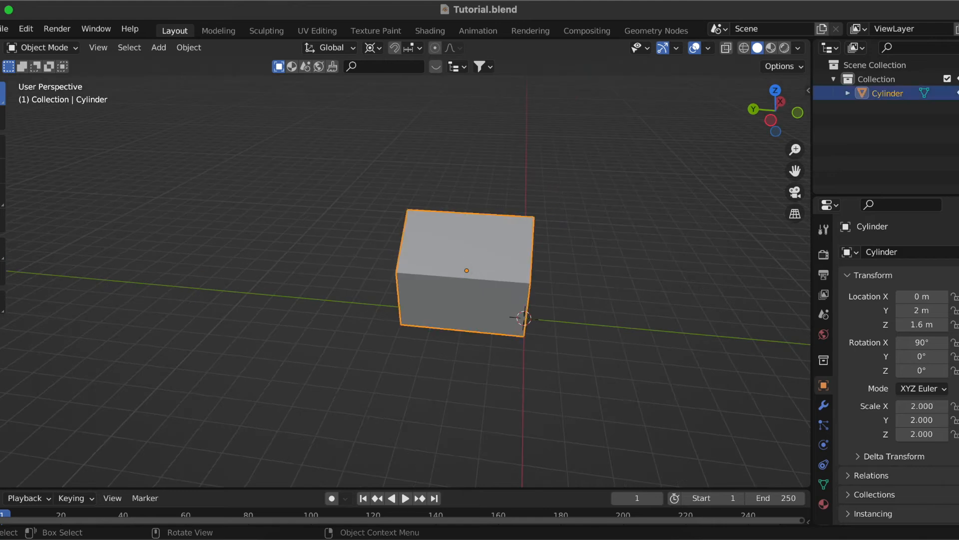
{"action": "key", "text": "s"}
{"action": "key", "text": "y"}
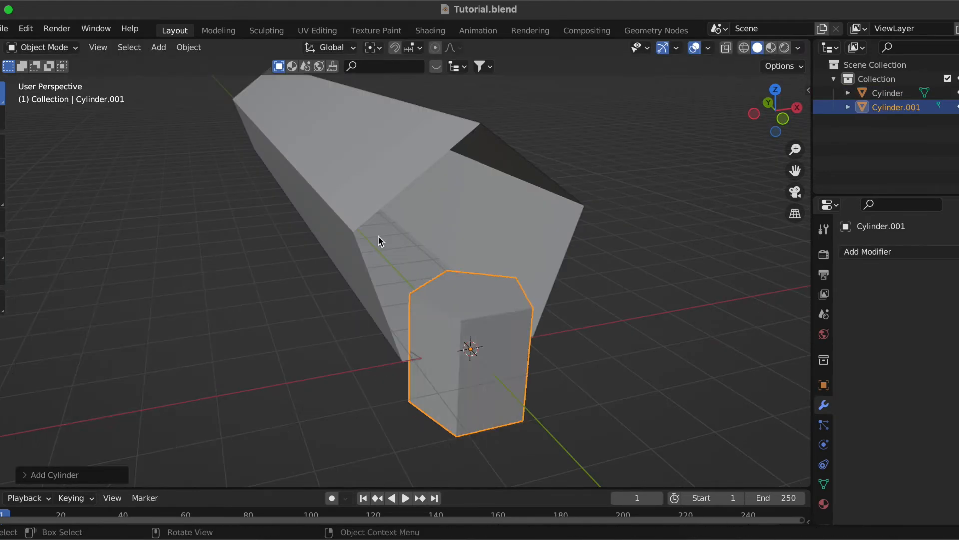
Rotate the new pentagonal cylinder 90° about X and raise it along Z toward ground level
{"action": "key", "text": "r"}
{"action": "key", "text": "x"}
{"action": "key", "text": "9"}
{"action": "key", "text": "0"}
{"action": "key", "text": "Return"}
{"action": "key", "text": "z"}
{"action": "left_click", "coordinate": [648, 298]}
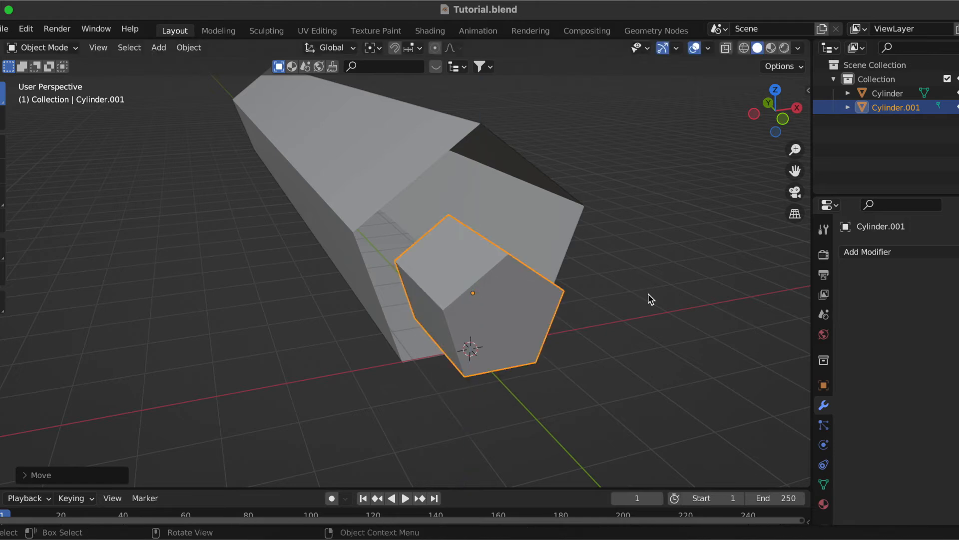
Scale the new cylinder up to the tunnel's cross-section and adjust its height along Z to match
{"action": "scroll", "coordinate": [648, 295], "scroll_direction": "right", "scroll_amount": 4}
{"action": "key", "text": "s"}
{"action": "left_click", "coordinate": [659, 242]}
{"action": "key", "text": "g"}
{"action": "key", "text": "z"}
{"action": "left_click", "coordinate": [621, 204]}
Move the cylinder along Y to the tunnel's front end and flatten it to a thin slice
{"action": "scroll", "coordinate": [683, 245], "scroll_direction": "left", "scroll_amount": 8}
{"action": "key", "text": "g"}
{"action": "key", "text": "y"}
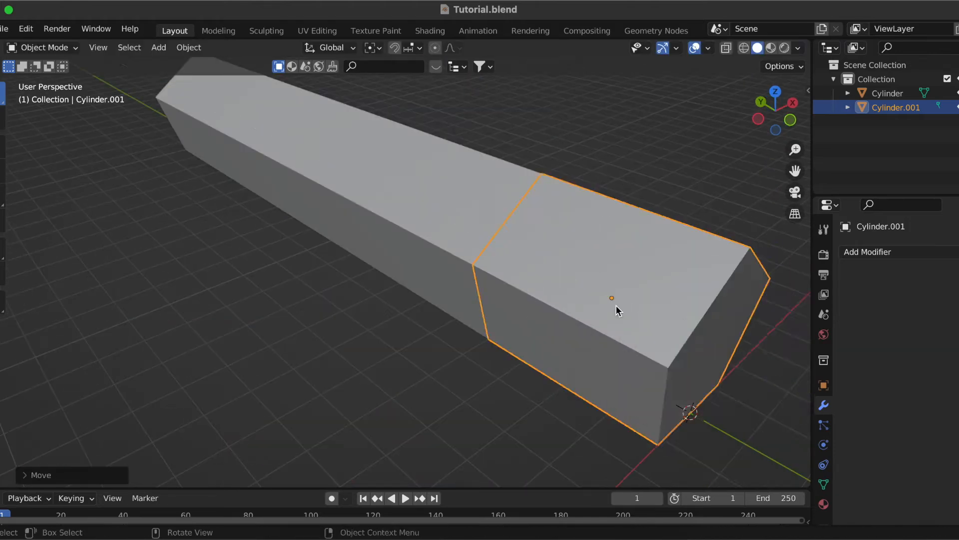
{"action": "left_click", "coordinate": [644, 220]}
{"action": "scroll", "coordinate": [617, 311], "scroll_direction": "right", "scroll_amount": 5, "text": "shift"}
{"action": "key", "text": "s"}
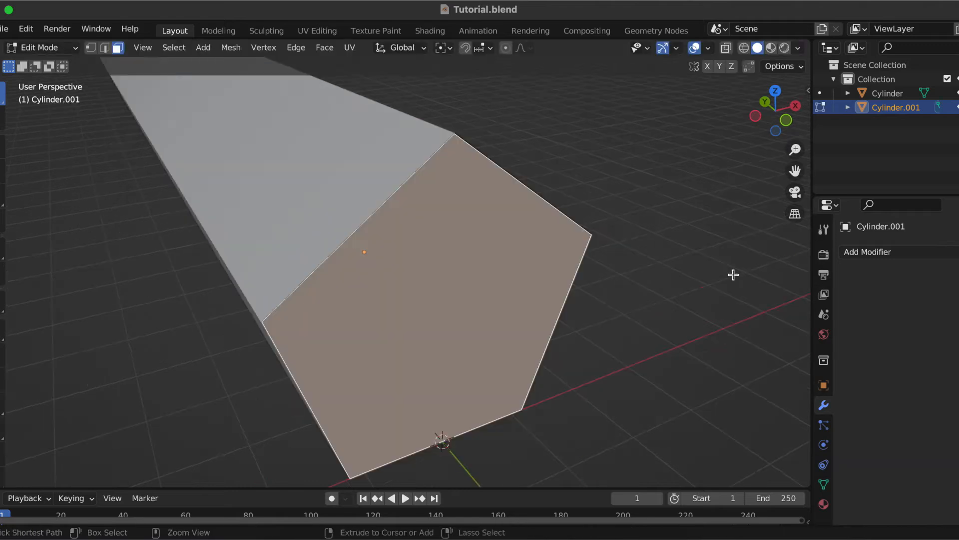
Inset the slice's front and back faces by a narrow border and delete the inner faces to form a hollow ring
{"action": "left_click", "coordinate": [637, 286]}
{"action": "left_click", "coordinate": [511, 287]}
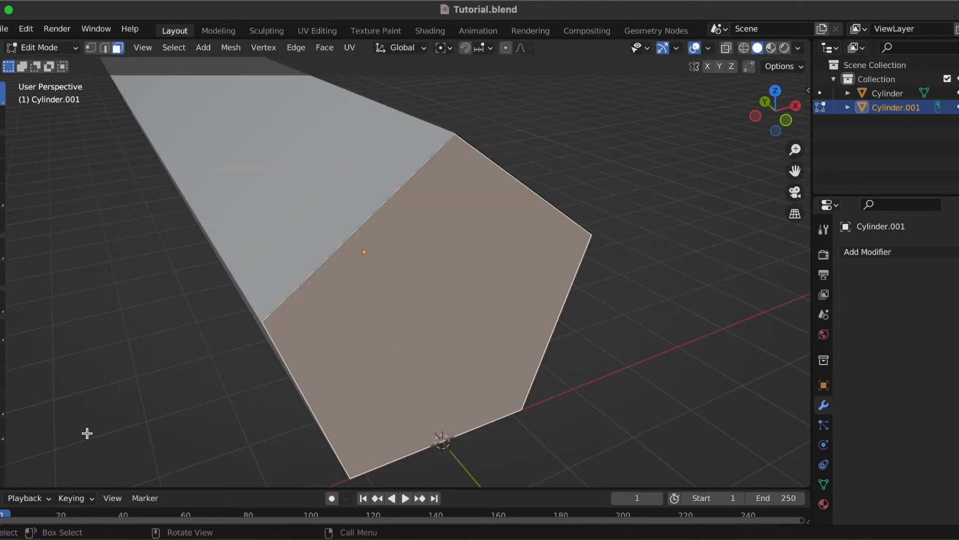
{"action": "key", "text": "i"}
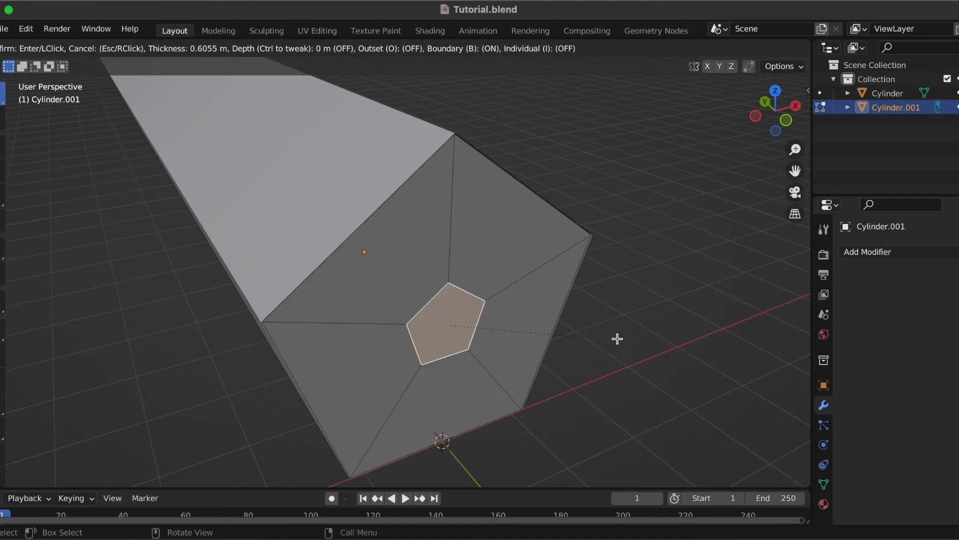
{"action": "left_click", "coordinate": [655, 348]}
{"action": "key", "text": "x"}
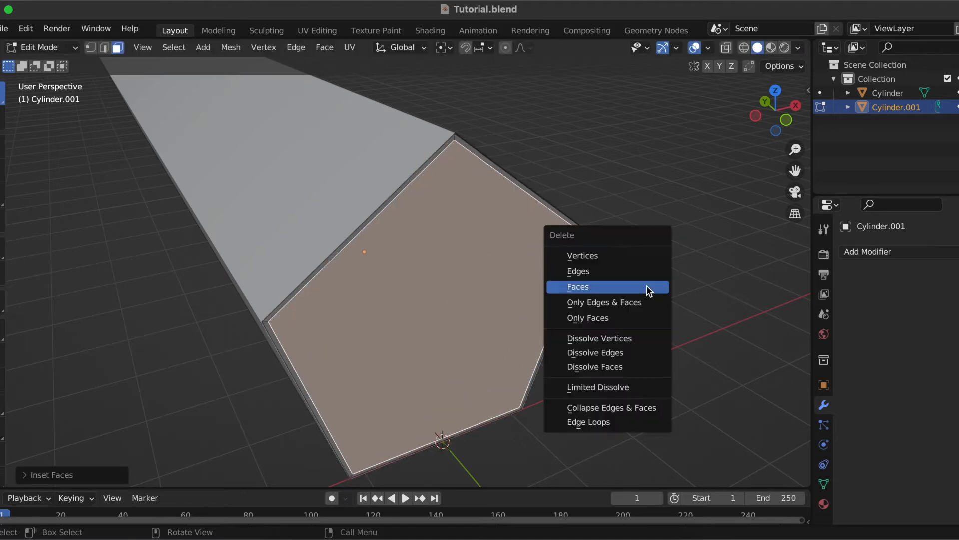
{"action": "left_click", "coordinate": [648, 288]}
{"action": "scroll", "coordinate": [667, 289], "scroll_direction": "right", "scroll_amount": 5}
{"action": "key", "text": "Tab"}
{"action": "scroll", "coordinate": [667, 289], "scroll_direction": "down", "scroll_amount": 4}
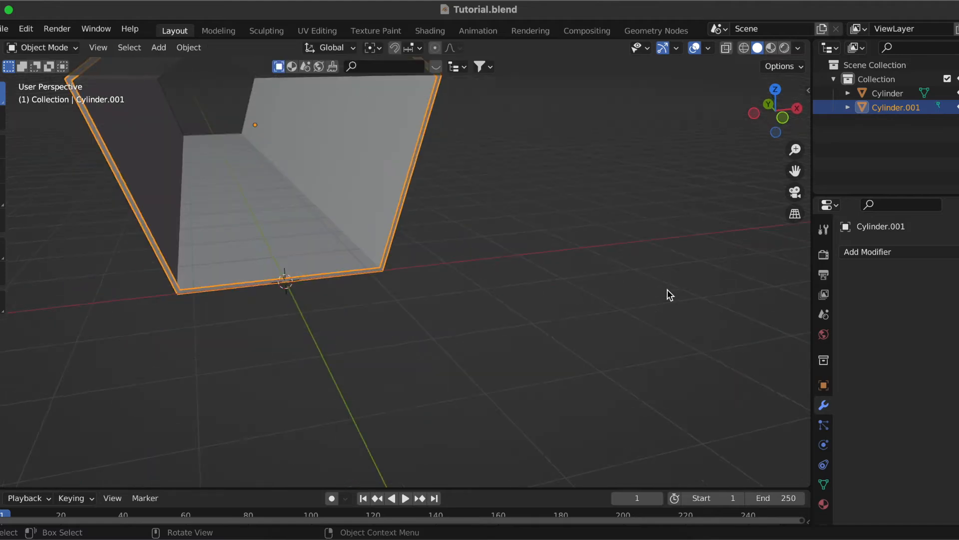
Add an Array modifier to the ring, with Relative Offset disabled and Constant Offset enabled
{"action": "left_click", "coordinate": [885, 252]}
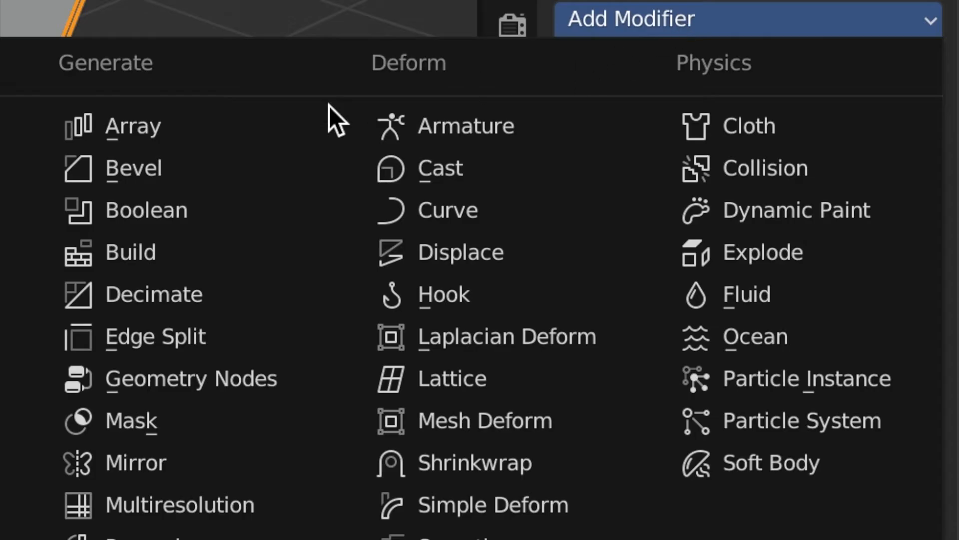
{"action": "left_click", "coordinate": [250, 121]}
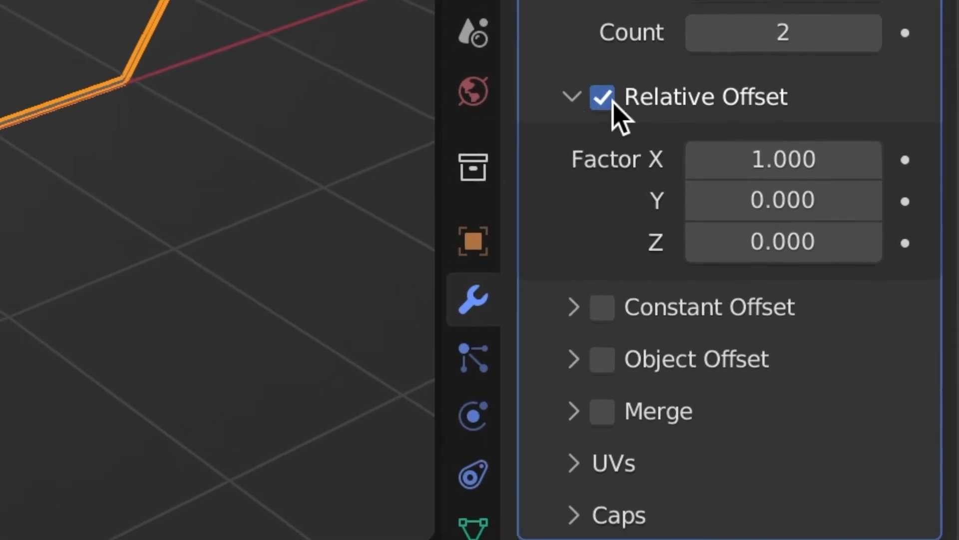
{"action": "left_click", "coordinate": [614, 158]}
{"action": "left_click", "coordinate": [585, 158]}
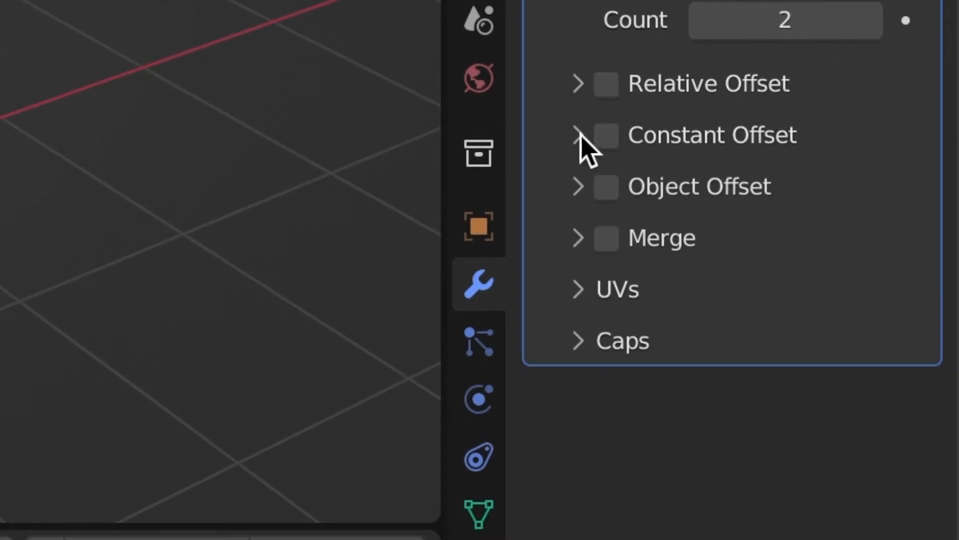
{"action": "left_click", "coordinate": [580, 135]}
{"action": "left_click", "coordinate": [602, 135]}
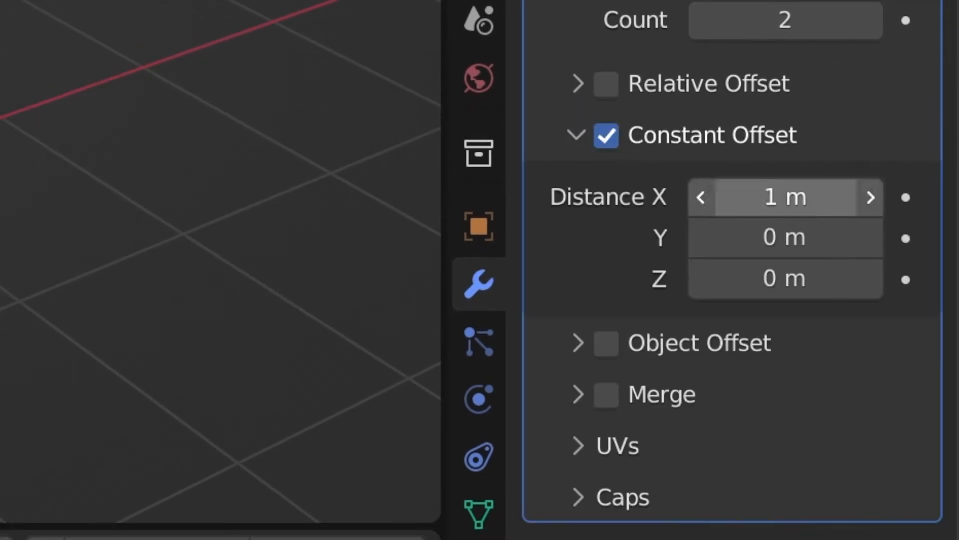
Set the array's constant offset distance to 0 m in X and -2 m in Z
{"action": "left_click", "coordinate": [787, 199]}
{"action": "type", "text": "0"}
{"action": "key", "text": "Return"}
{"action": "left_click", "coordinate": [931, 407]}
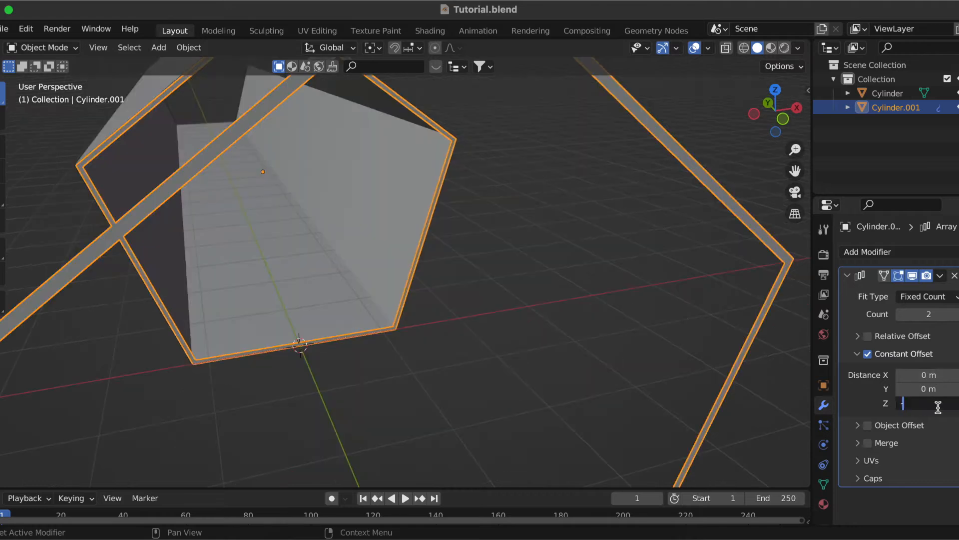
{"action": "type", "text": "-2"}
{"action": "key", "text": "Return"}
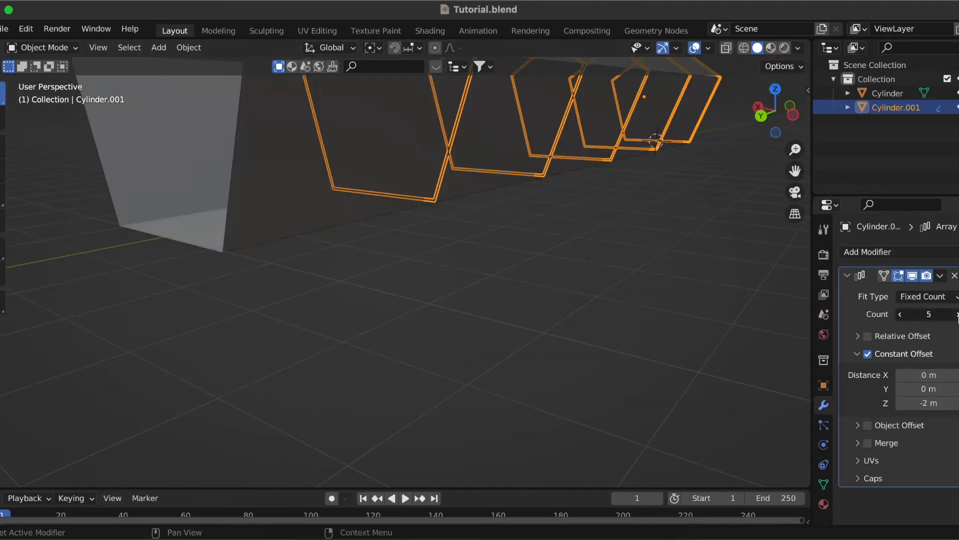
Set the array count to 6 so the rings span the tunnel, and apply the modifier
{"action": "scroll", "coordinate": [622, 296], "scroll_direction": "up", "scroll_amount": 10}
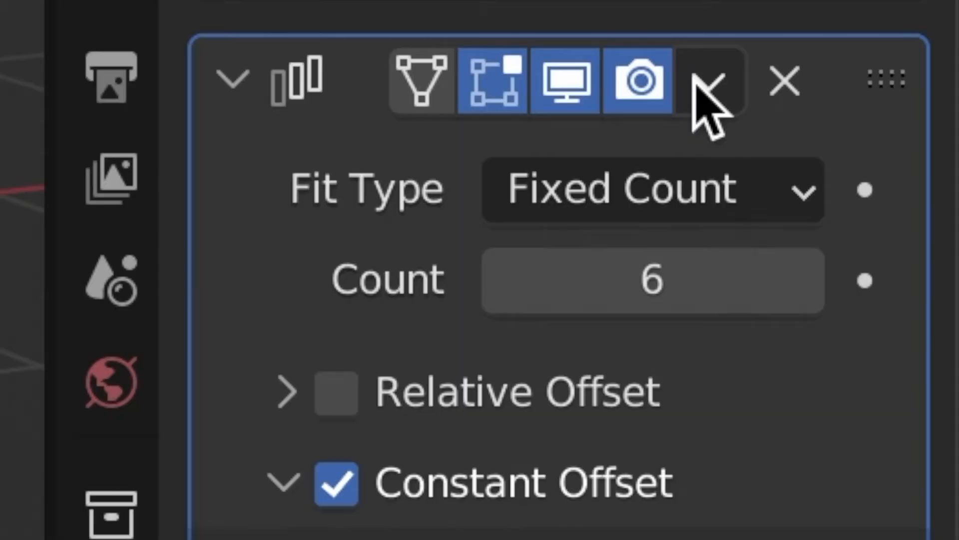
{"action": "left_click", "coordinate": [939, 276]}
{"action": "left_click", "coordinate": [542, 162]}
{"action": "scroll", "coordinate": [754, 283], "scroll_direction": "up", "scroll_amount": 5}
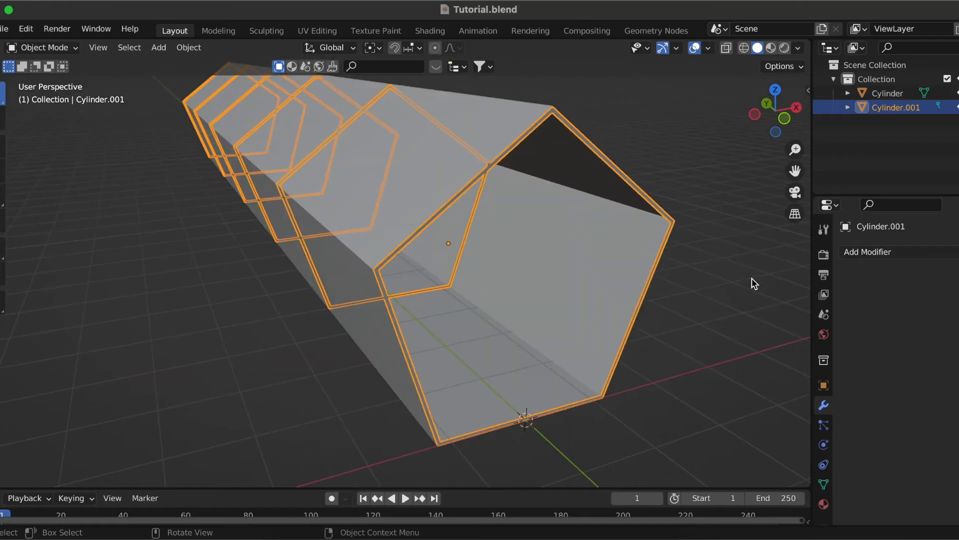
Edit the ring mesh with X-ray enabled, select the frontmost ring and separate it into its own object
{"action": "scroll", "coordinate": [754, 283], "scroll_direction": "down", "scroll_amount": 5, "text": "ctrl"}
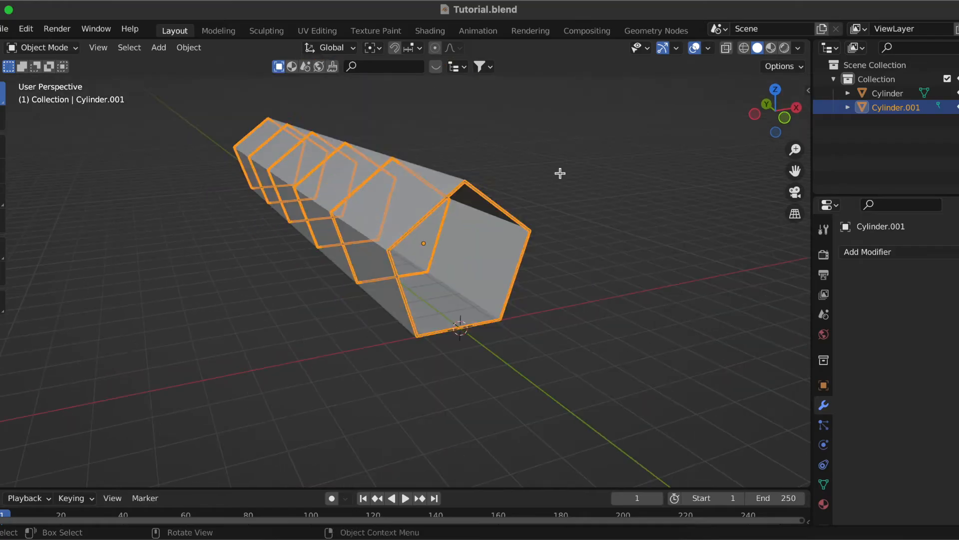
{"action": "key", "text": "Tab"}
{"action": "left_click", "coordinate": [730, 51]}
{"action": "scroll", "coordinate": [609, 211], "scroll_direction": "left", "scroll_amount": 10}
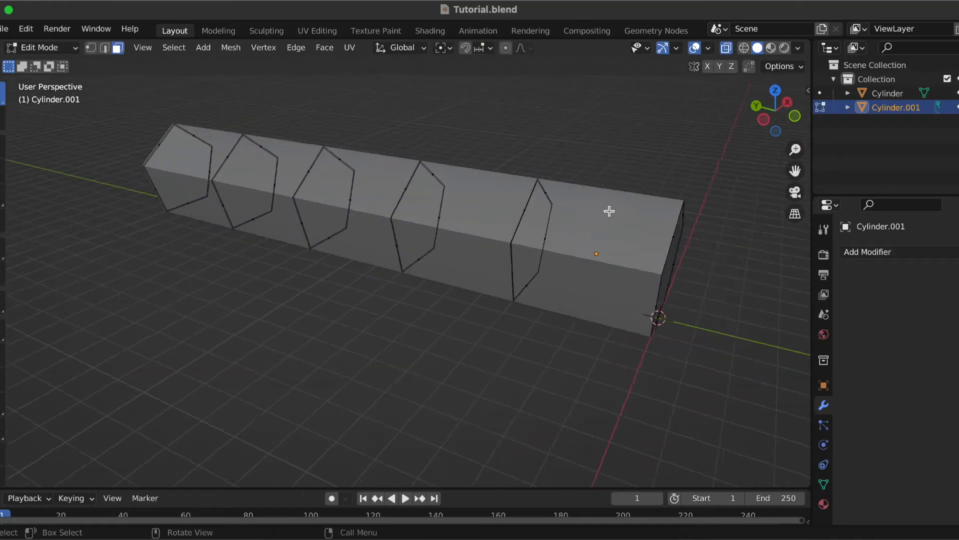
{"action": "left_click_drag", "start_coordinate": [596, 111], "coordinate": [766, 381]}
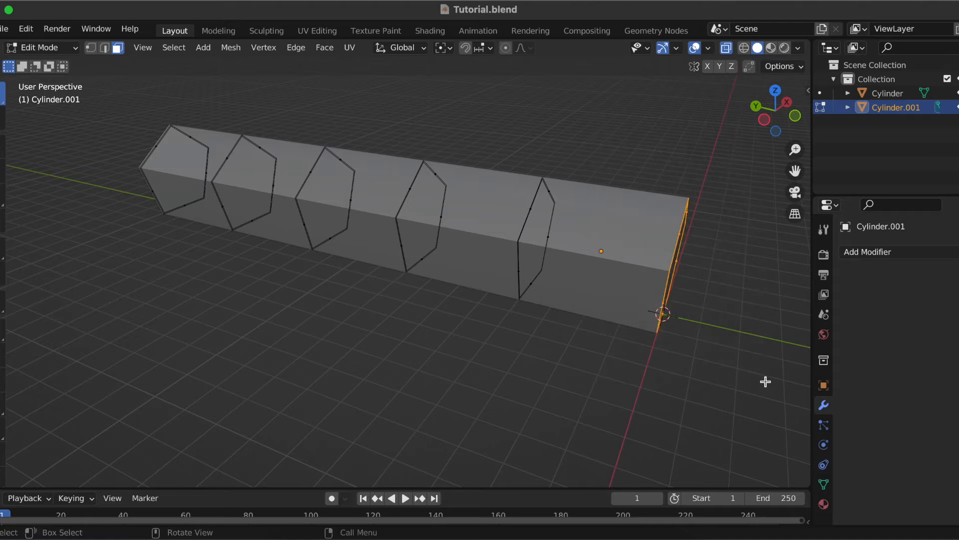
{"action": "key", "text": "p"}
{"action": "left_click", "coordinate": [768, 383]}
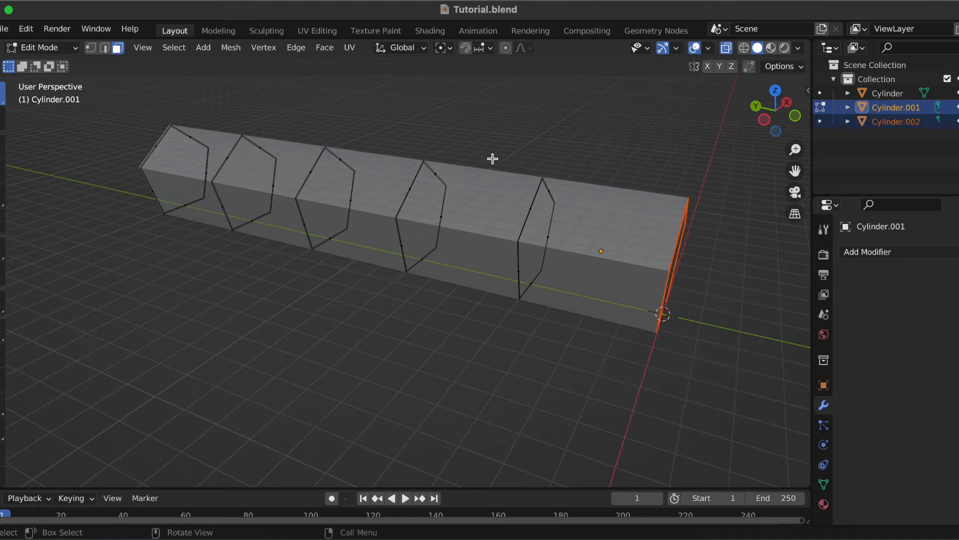
Separate the remaining rings one by one into individual objects and return to Object Mode
{"action": "left_click", "coordinate": [530, 295], "text": "alt"}
{"action": "key", "text": "p"}
{"action": "left_click", "coordinate": [419, 260], "text": "alt"}
{"action": "key", "text": "p"}
{"action": "scroll", "coordinate": [300, 270], "scroll_direction": "left", "scroll_amount": 5}
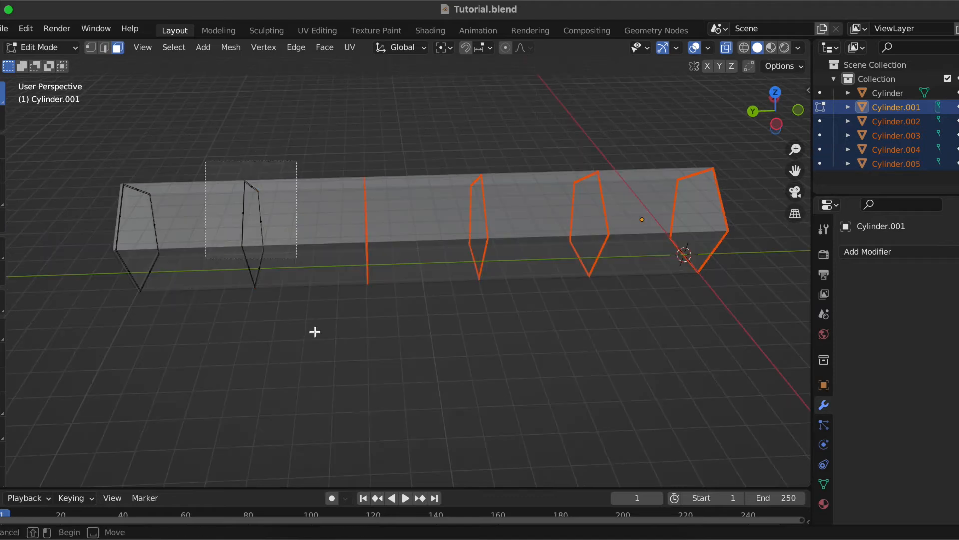
{"action": "scroll", "coordinate": [300, 270], "scroll_direction": "left", "scroll_amount": 10}
{"action": "left_click", "coordinate": [73, 48]}
{"action": "left_click", "coordinate": [60, 65]}
{"action": "left_click", "coordinate": [595, 238]}
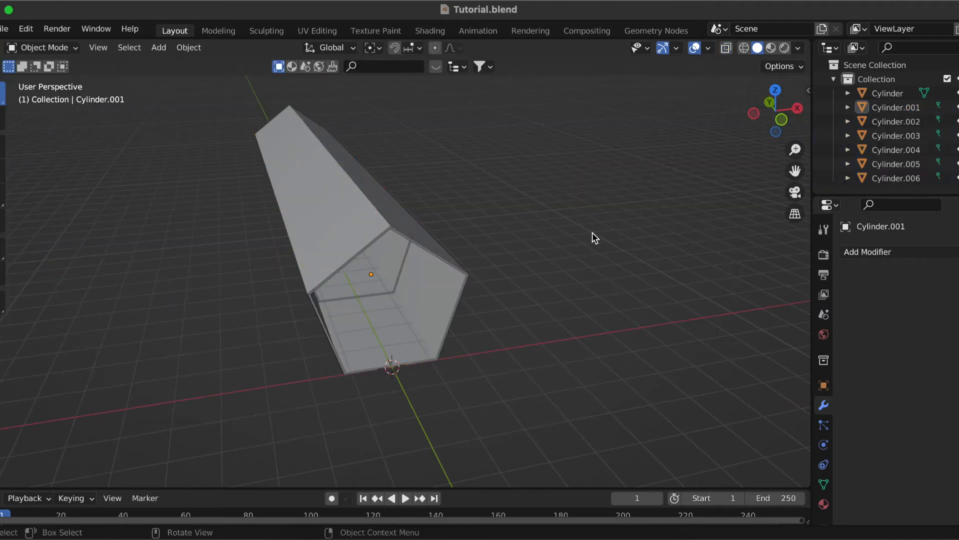
Select the front ring to check that it is a separate object
{"action": "middle_click_drag", "start_coordinate": [595, 238], "coordinate": [245, 268]}
{"action": "left_click", "coordinate": [251, 256]}
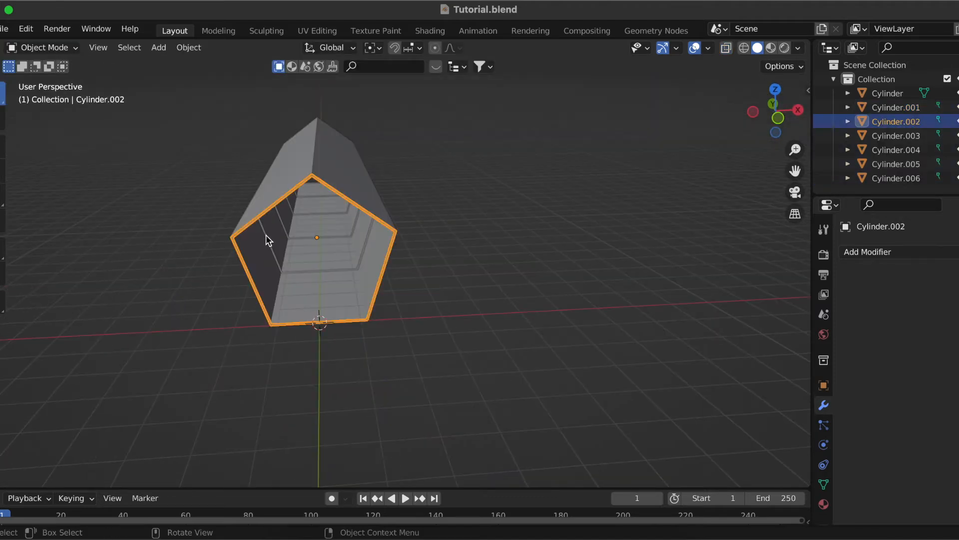
{"action": "left_click", "coordinate": [268, 239]}
{"action": "left_click", "coordinate": [268, 239]}
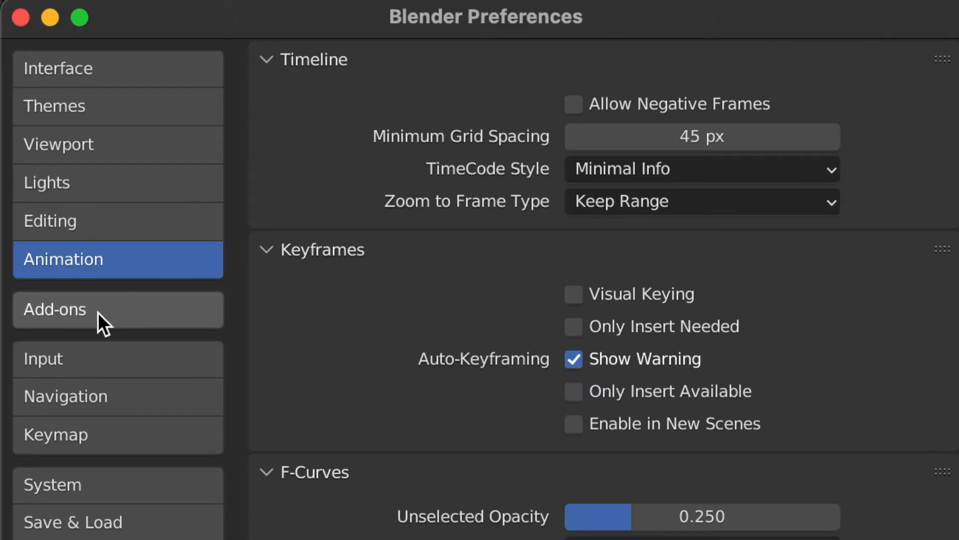
Search the add-on preferences for "extra", check that the Extra Objects add-ons are enabled, and close the preferences
{"action": "left_click", "coordinate": [98, 313]}
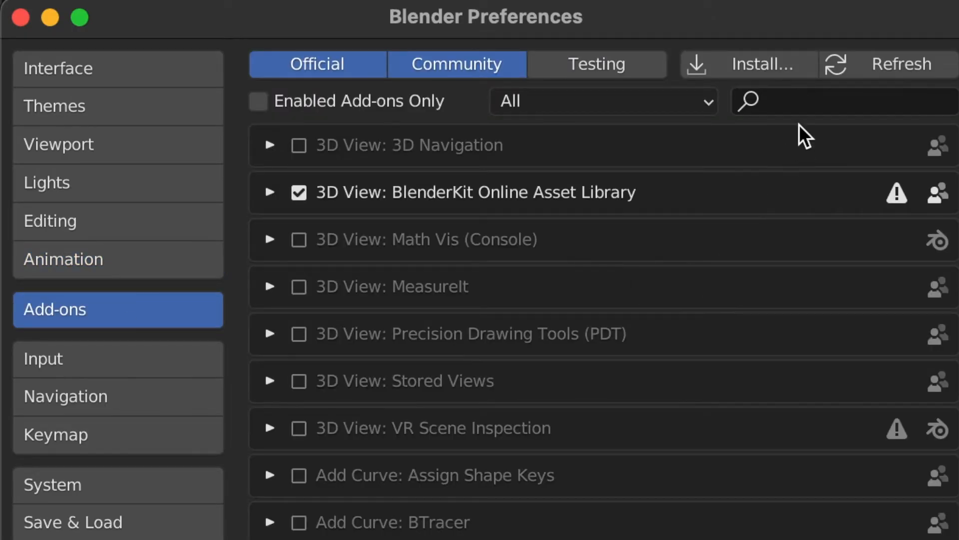
{"action": "left_click", "coordinate": [800, 101]}
{"action": "type", "text": "extra"}
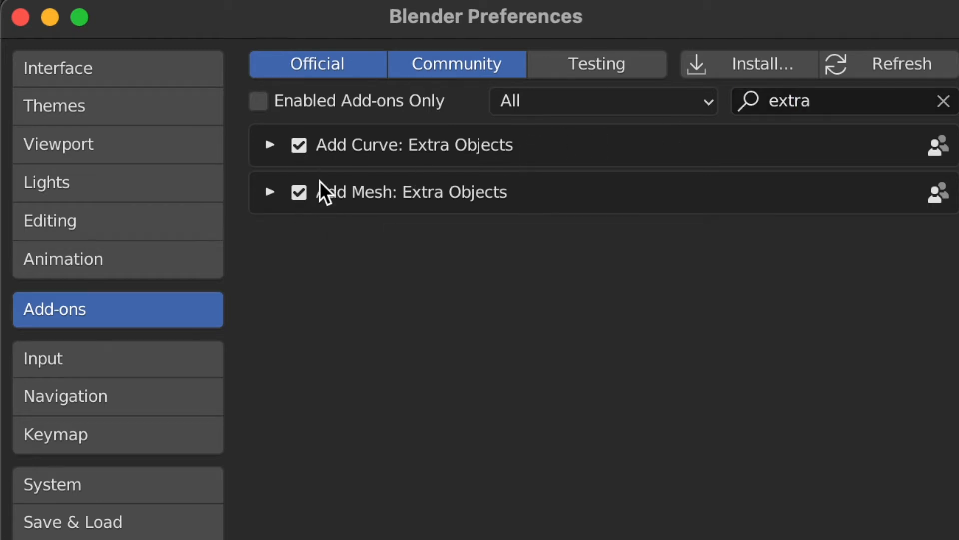
{"action": "left_click", "coordinate": [21, 17]}
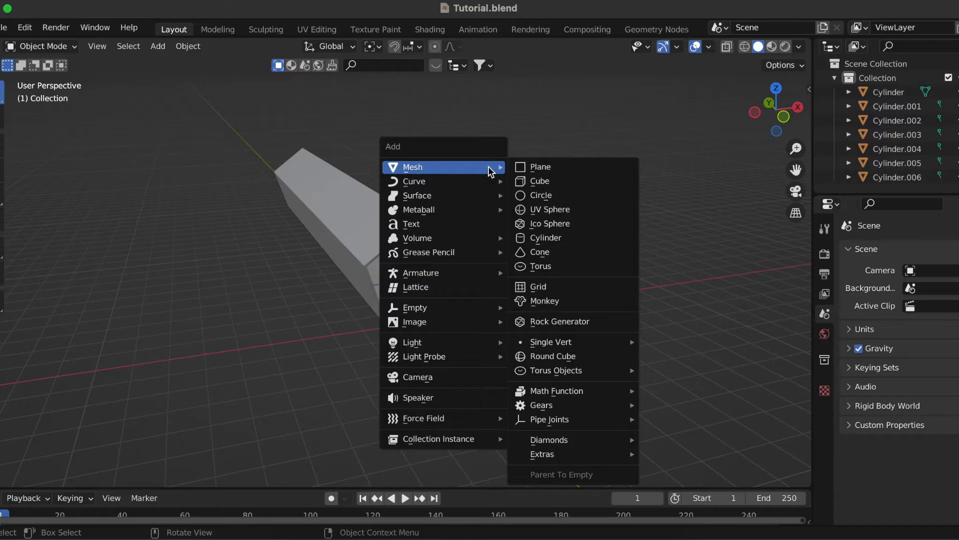
Add a Brilliant Diamond mesh and raise it along Z to the middle of the tunnel's opening
{"action": "mouse_move", "coordinate": [549, 436]}
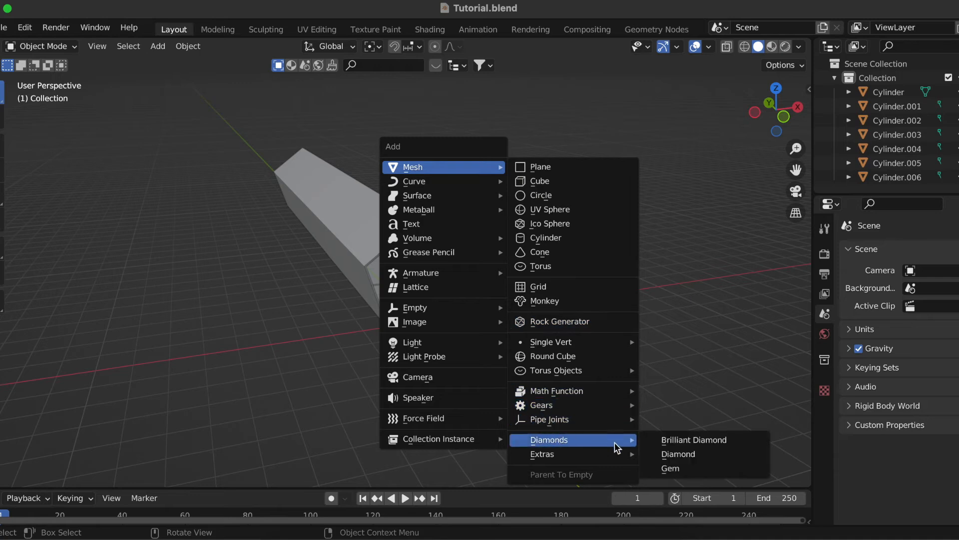
{"action": "left_click", "coordinate": [681, 441]}
{"action": "scroll", "coordinate": [668, 435], "scroll_direction": "up", "scroll_amount": 3}
{"action": "key", "text": "g"}
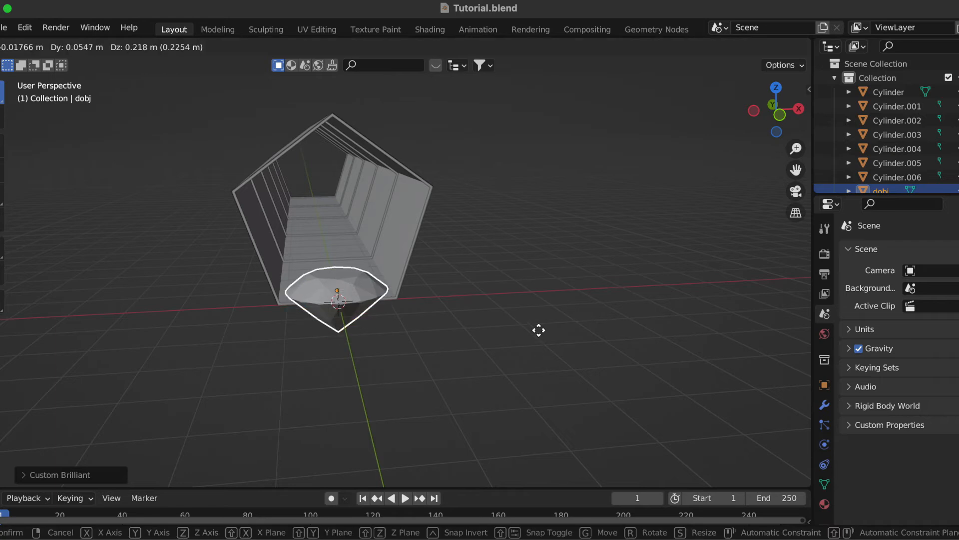
{"action": "key", "text": "z"}
{"action": "left_click", "coordinate": [535, 312]}
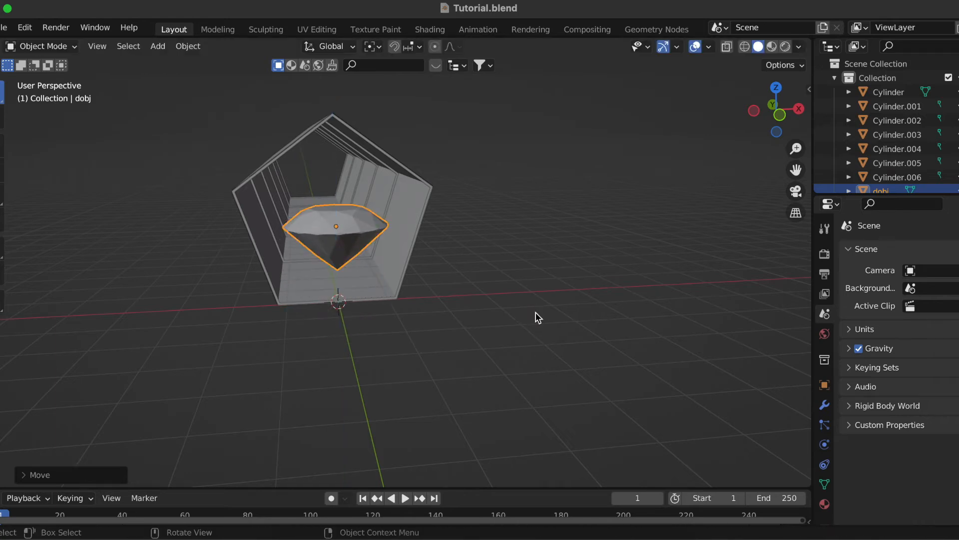
Turn on X-ray display and move the diamond 10 m along the global Y axis into the tunnel
{"action": "scroll", "coordinate": [536, 312], "scroll_direction": "right", "scroll_amount": 5}
{"action": "left_click", "coordinate": [729, 50]}
{"action": "scroll", "coordinate": [676, 146], "scroll_direction": "right", "scroll_amount": 5}
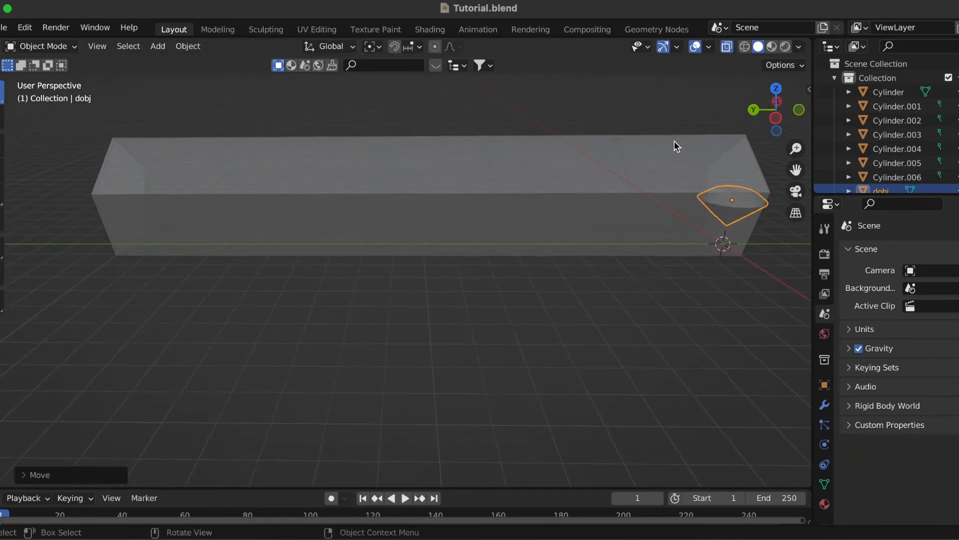
{"action": "key", "text": "g"}
{"action": "key", "text": "y"}
{"action": "key", "text": "BackSpace"}
{"action": "type", "text": "10"}
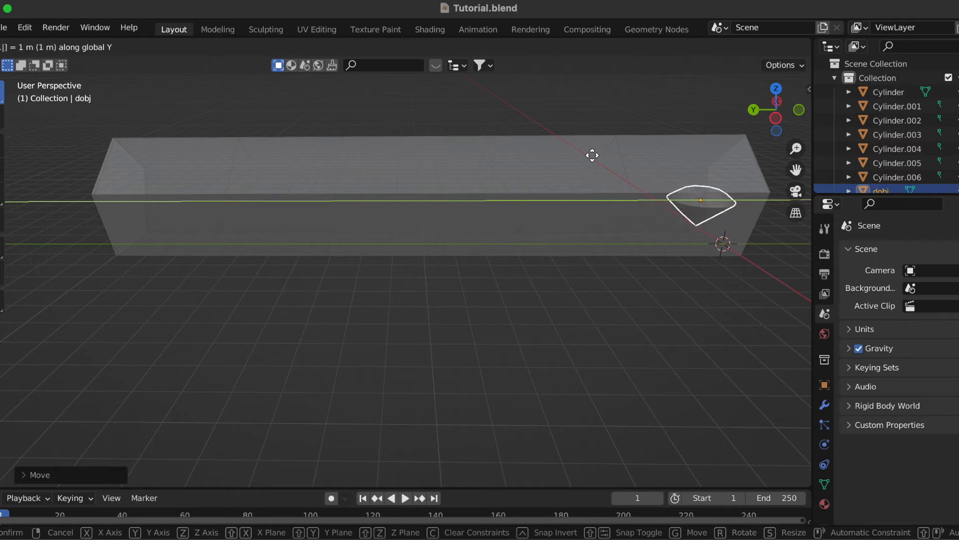
{"action": "key", "text": "Return"}
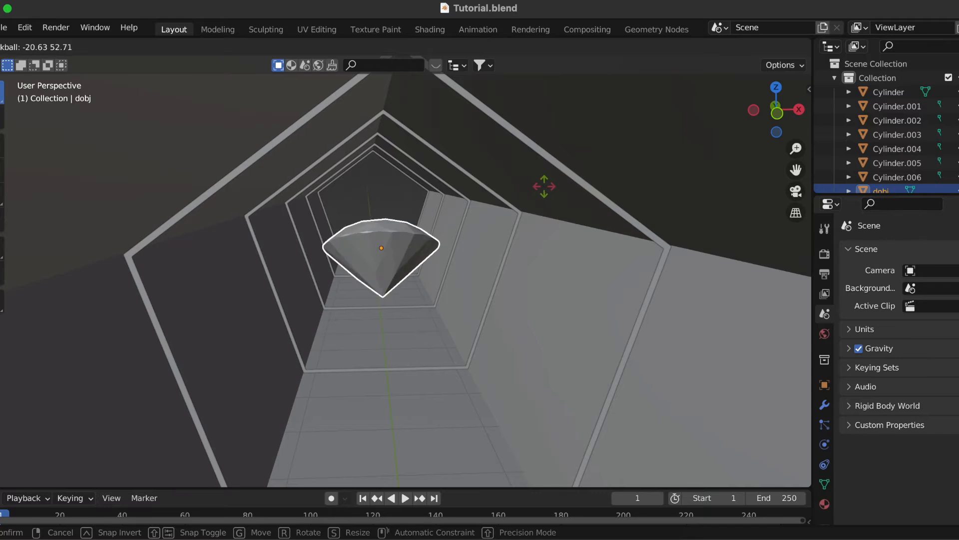
Tilt the diamond with a free trackball rotation to about 1.86° X, 25.6° Y and 57.7° Z
{"action": "left_click", "coordinate": [544, 187]}
{"action": "key", "text": "r"}
{"action": "left_click", "coordinate": [591, 228]}
{"action": "scroll", "coordinate": [591, 229], "scroll_direction": "down", "scroll_amount": 3}
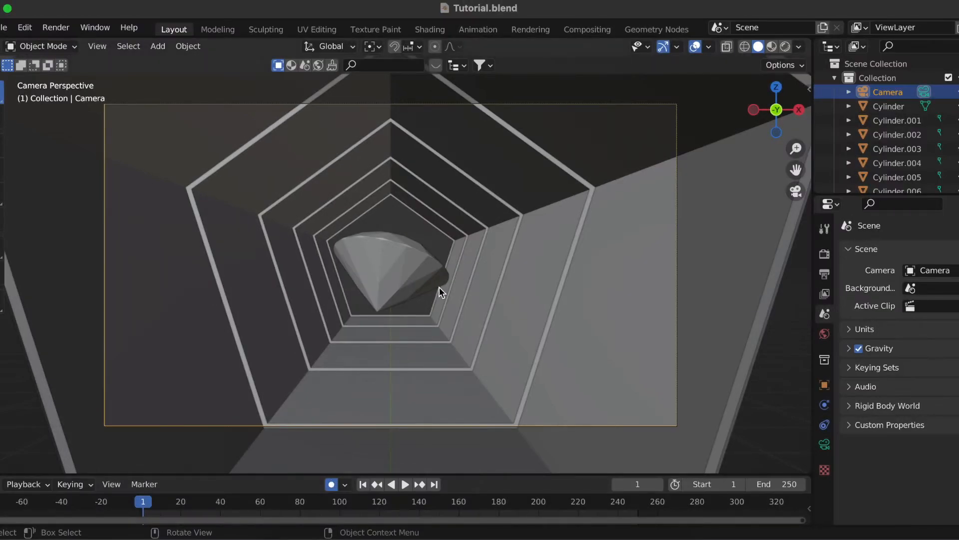
With auto keying on, keyframe the camera's starting position at frame 1 and the same position at frame 251
{"action": "key", "text": "g"}
{"action": "left_click", "coordinate": [442, 295]}
{"action": "left_click_drag", "start_coordinate": [600, 474], "coordinate": [632, 429]}
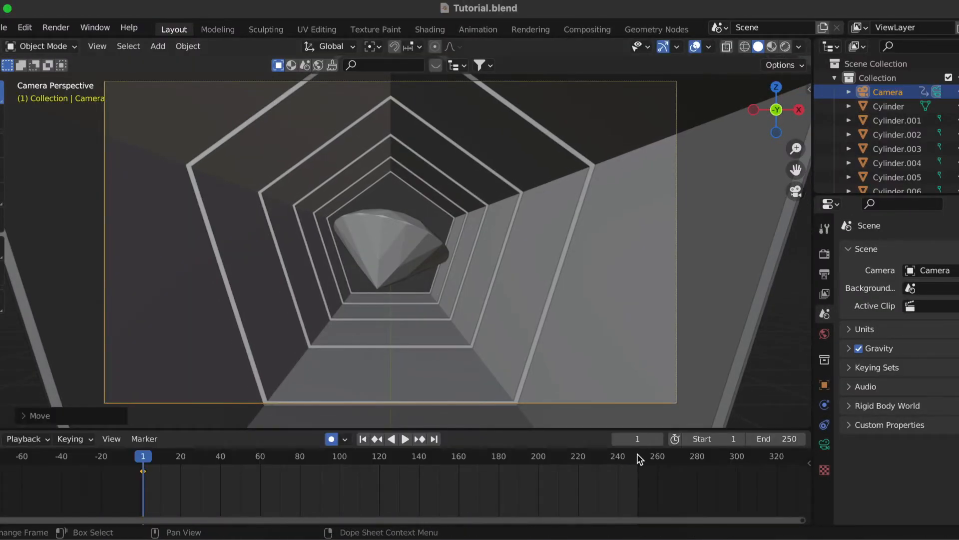
{"action": "left_click", "coordinate": [637, 454]}
{"action": "key", "text": "Right"}
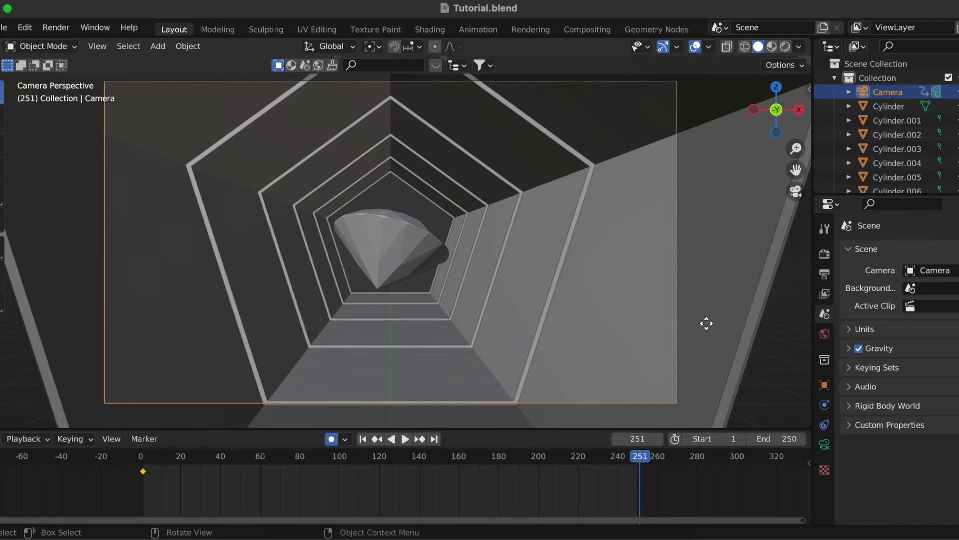
{"action": "key", "text": "g"}
{"action": "left_click", "coordinate": [706, 328]}
At frame 130, move the camera forward along Y towards the diamond and play the animation from frame 1
{"action": "left_click", "coordinate": [398, 456]}
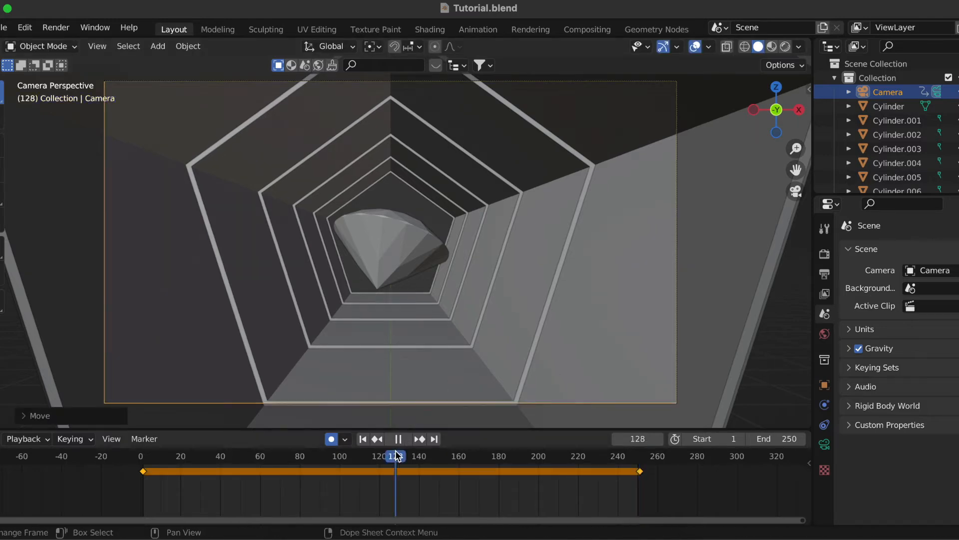
{"action": "key", "text": "space"}
{"action": "key", "text": "g"}
{"action": "key", "text": "y"}
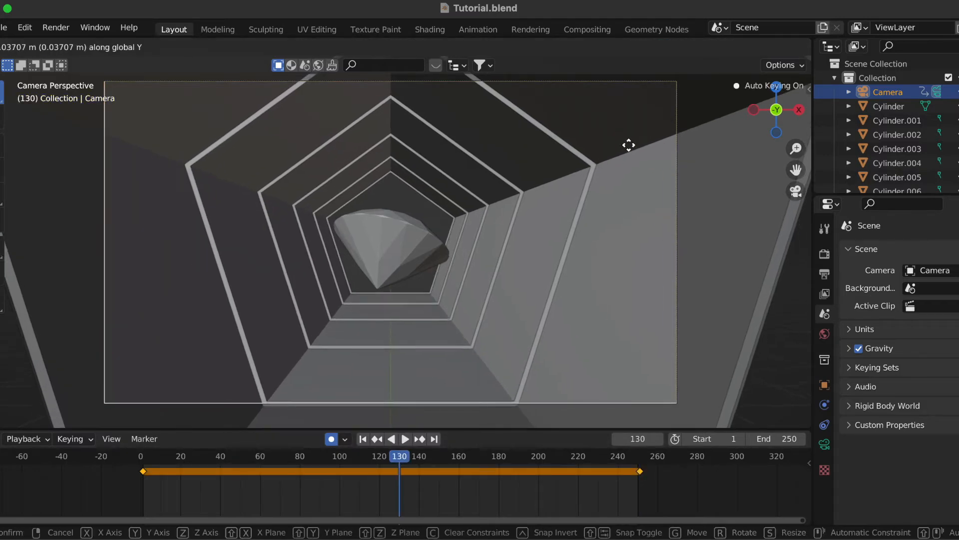
{"action": "left_click", "coordinate": [360, 235]}
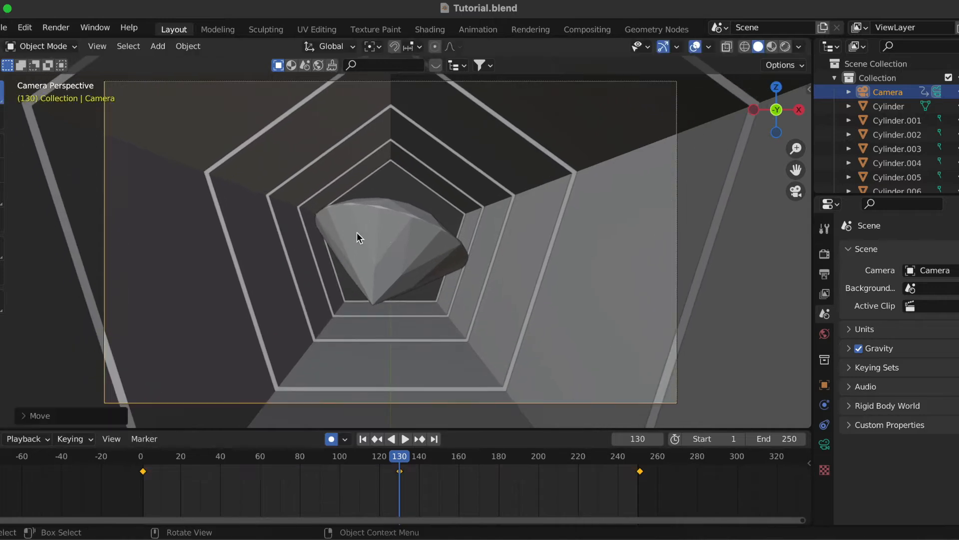
{"action": "left_click", "coordinate": [143, 456]}
{"action": "key", "text": "space"}
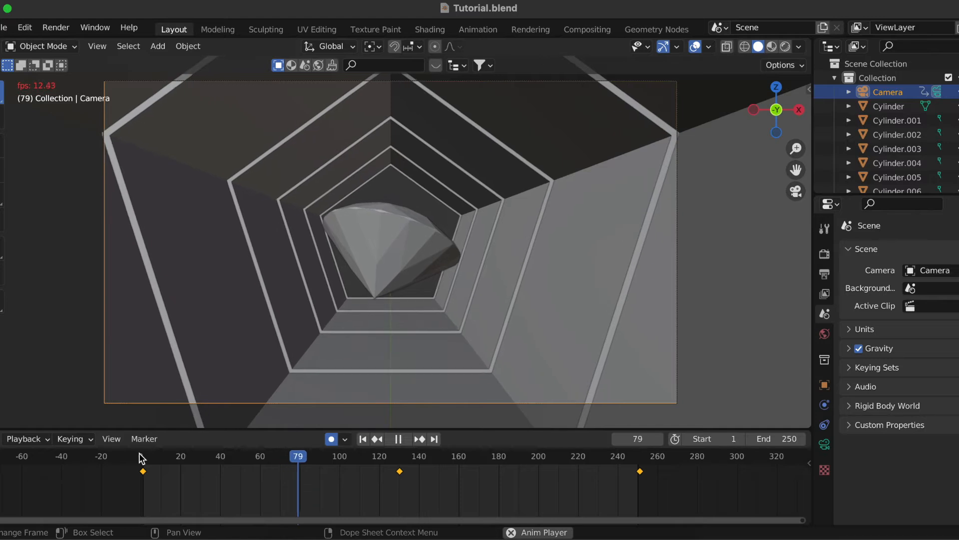
{"action": "key", "text": "Escape"}
Select the diamond and insert a rotation keyframe at frame 1
{"action": "left_click", "coordinate": [419, 196]}
{"action": "left_click", "coordinate": [408, 244]}
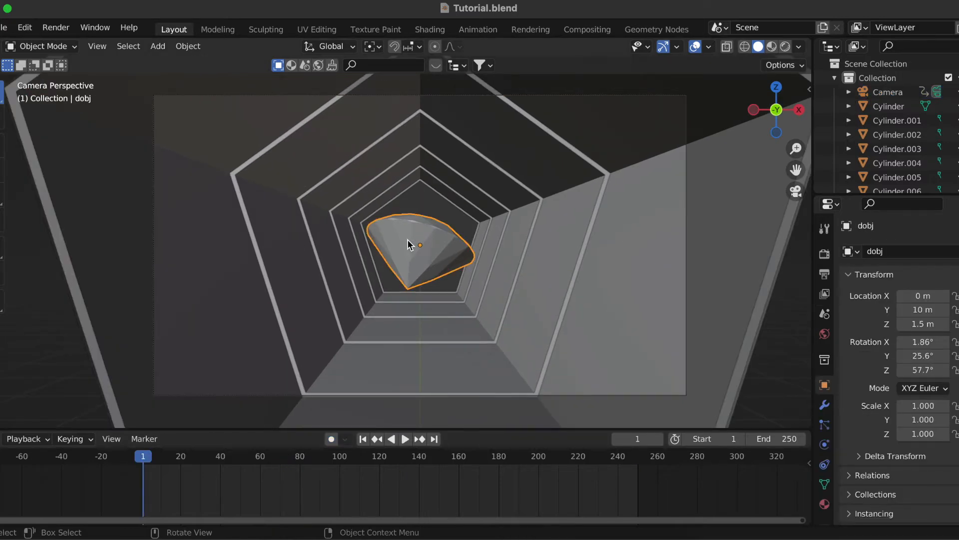
{"action": "key", "text": "i"}
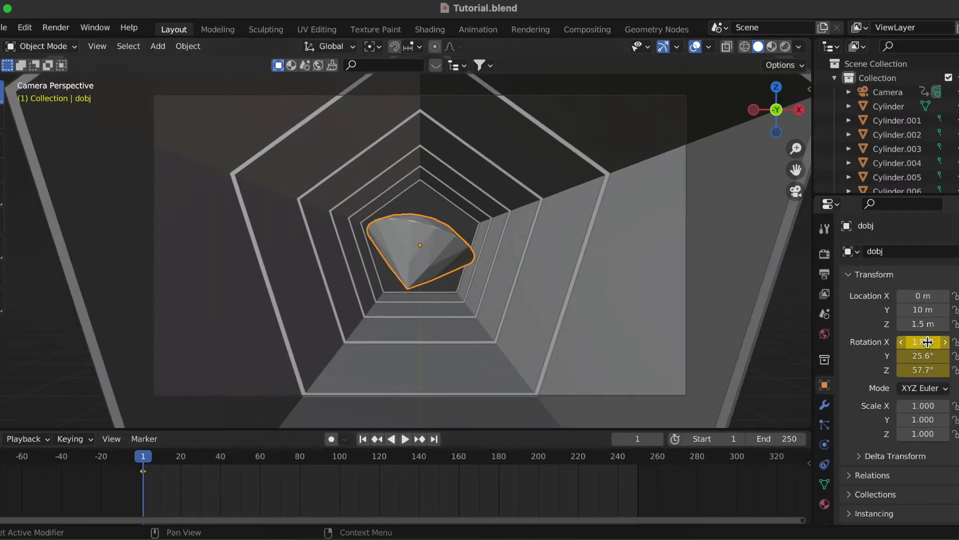
At frame 251, add 360° to the diamond's Z rotation and keyframe the rotation
{"action": "left_click", "coordinate": [637, 456]}
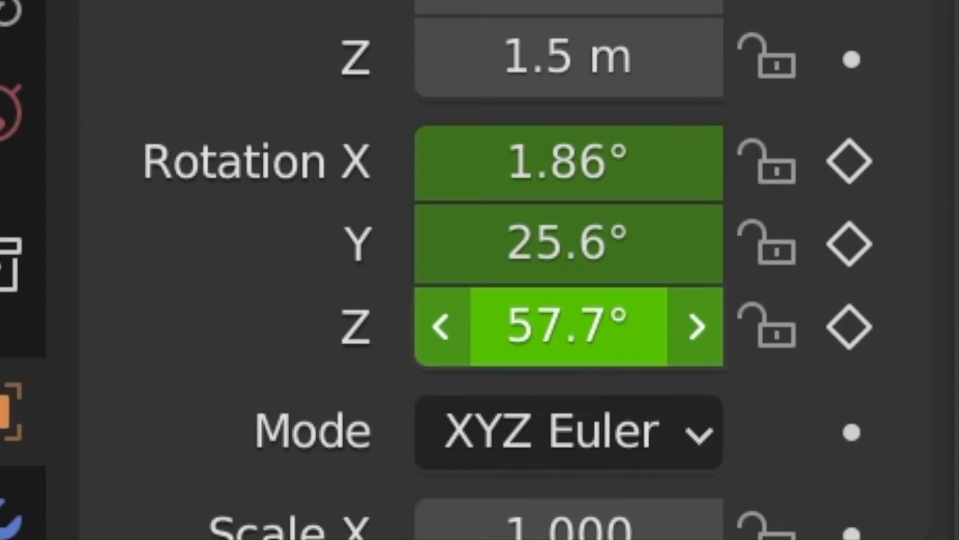
{"action": "left_click", "coordinate": [931, 369]}
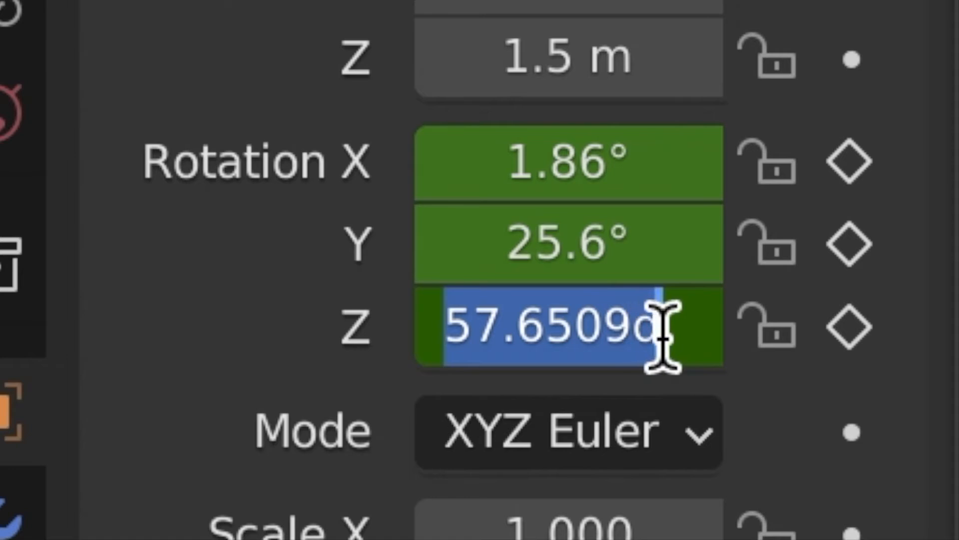
{"action": "left_click", "coordinate": [939, 371]}
{"action": "type", "text": "d+360"}
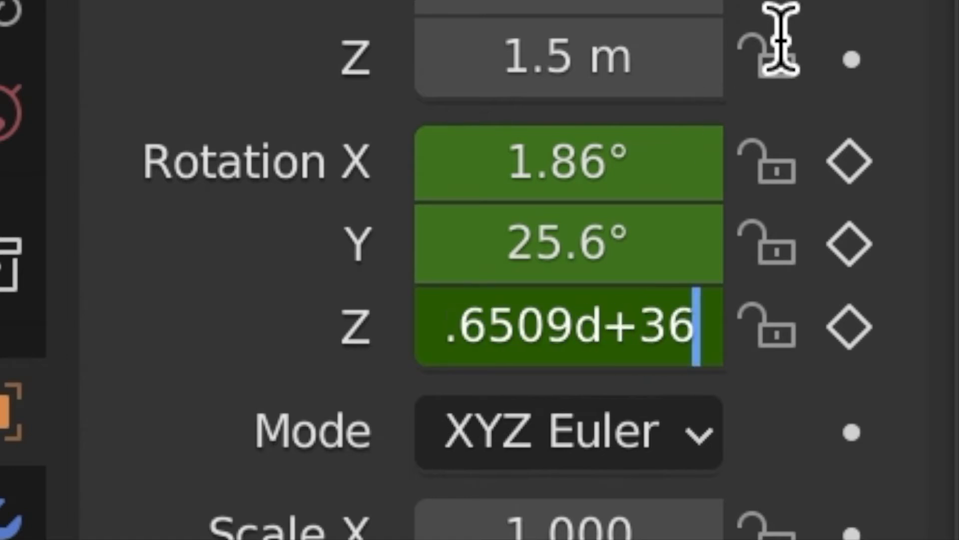
{"action": "key", "text": "Return"}
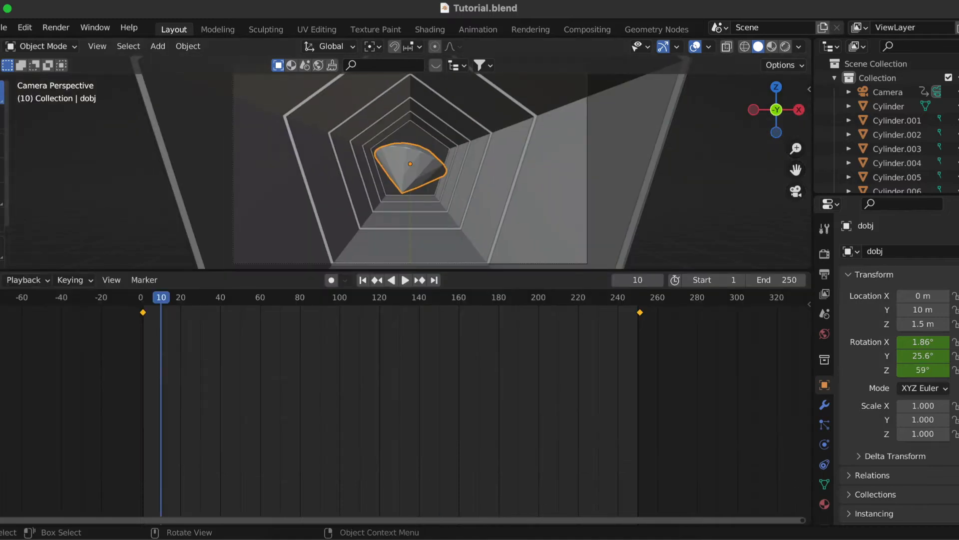
Switch the timeline area to the Graph Editor and expand the diamond's Object Transforms rotation channels
{"action": "left_click", "coordinate": [4, 280]}
{"action": "left_click", "coordinate": [175, 359]}
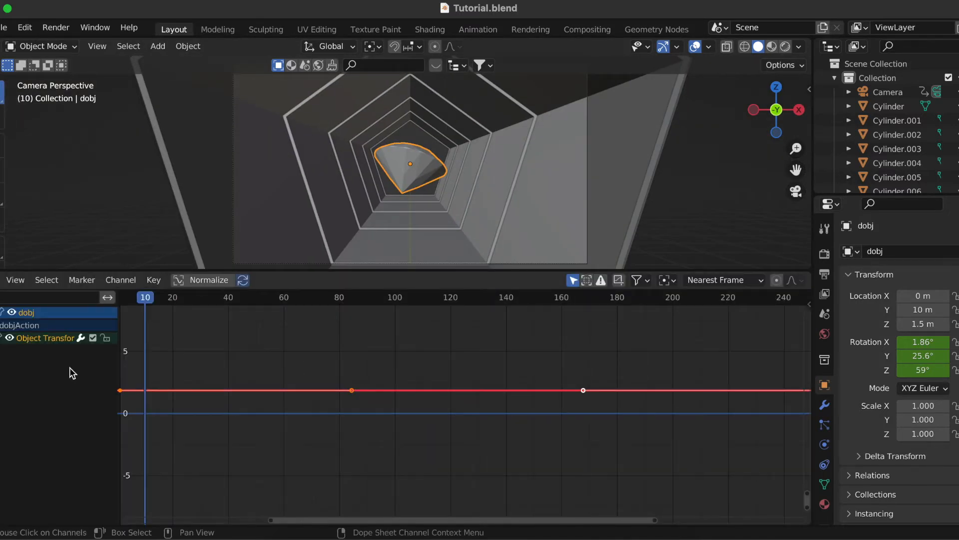
{"action": "left_click", "coordinate": [1, 339]}
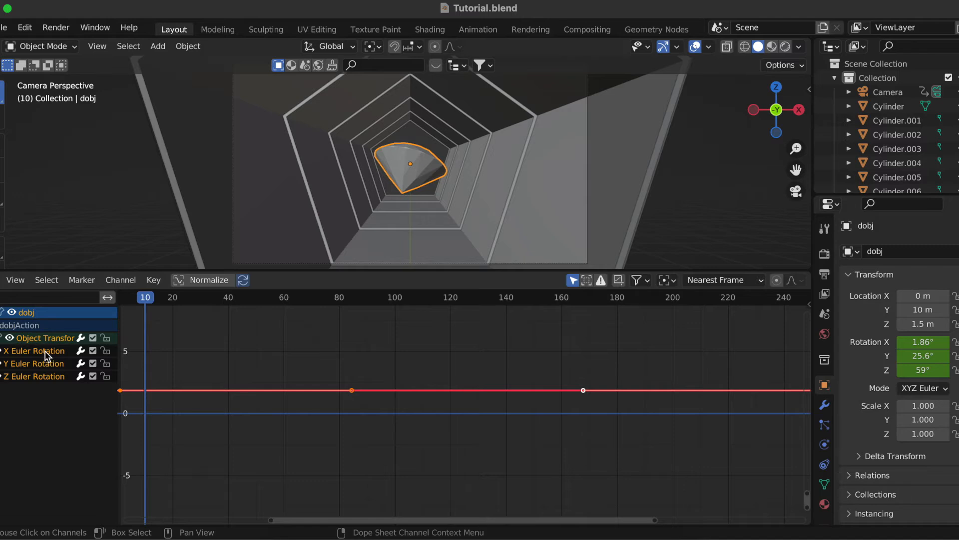
Add a Noise modifier to the X Euler Rotation curve with scale 25 and strength 0.1
{"action": "key", "text": "n"}
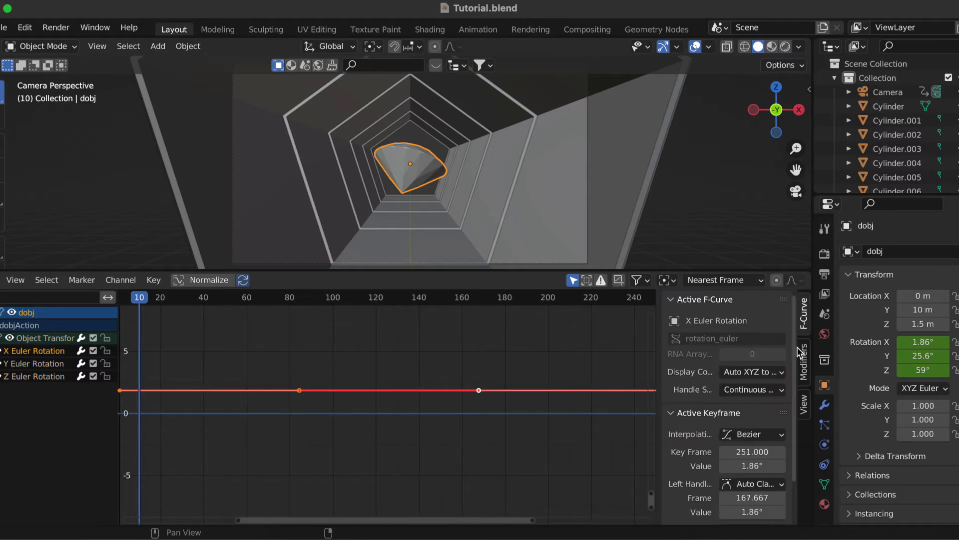
{"action": "left_click", "coordinate": [802, 362]}
{"action": "left_click", "coordinate": [709, 301]}
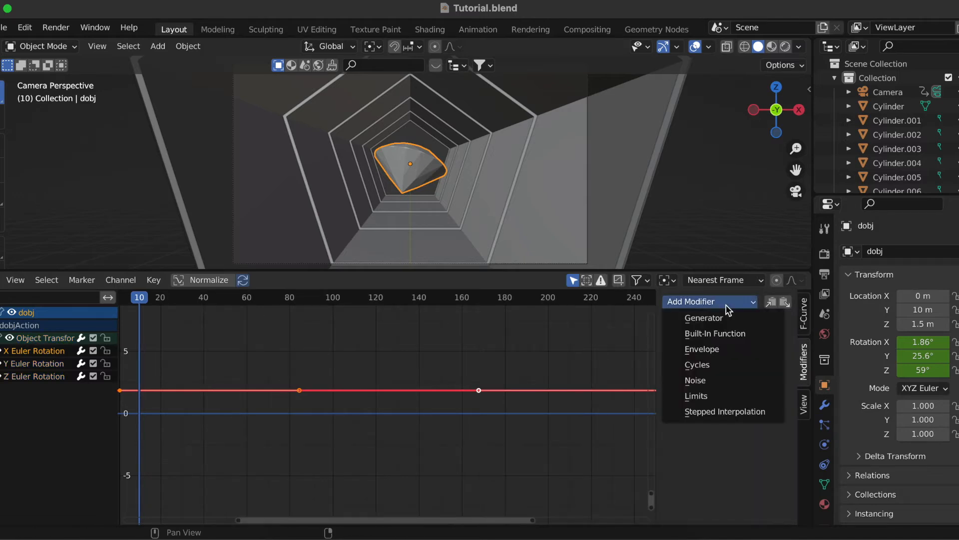
{"action": "left_click", "coordinate": [727, 380]}
{"action": "left_click_drag", "start_coordinate": [747, 362], "coordinate": [760, 363]}
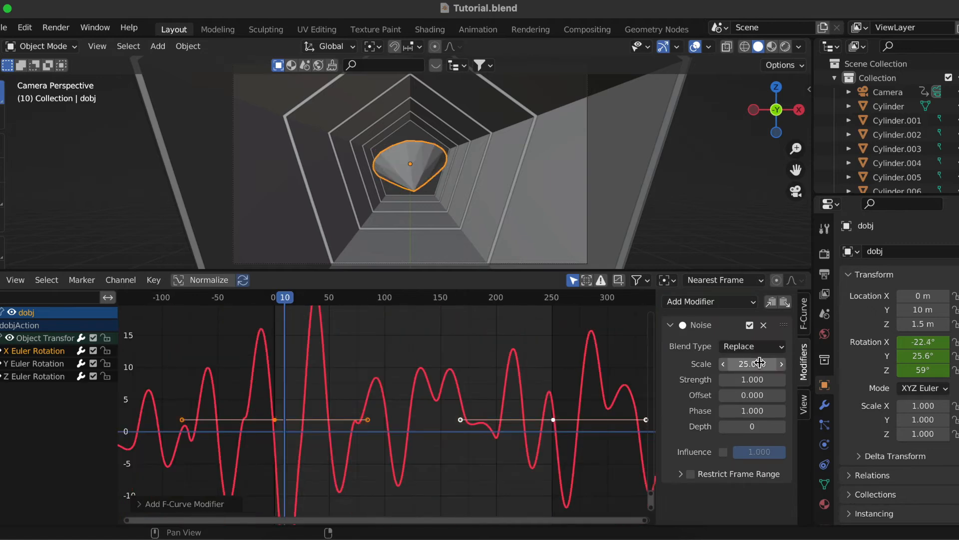
{"action": "left_click", "coordinate": [752, 386]}
{"action": "type", "text": ".1"}
{"action": "key", "text": "Return"}
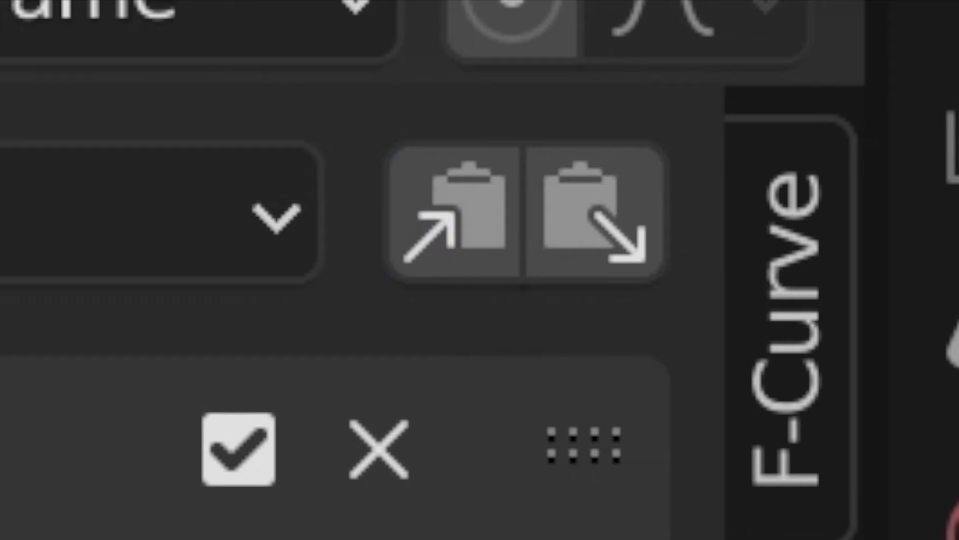
Paste the Noise modifier onto the Y Euler Rotation curve with a different offset and return to the animation's start
{"action": "left_click", "coordinate": [42, 364]}
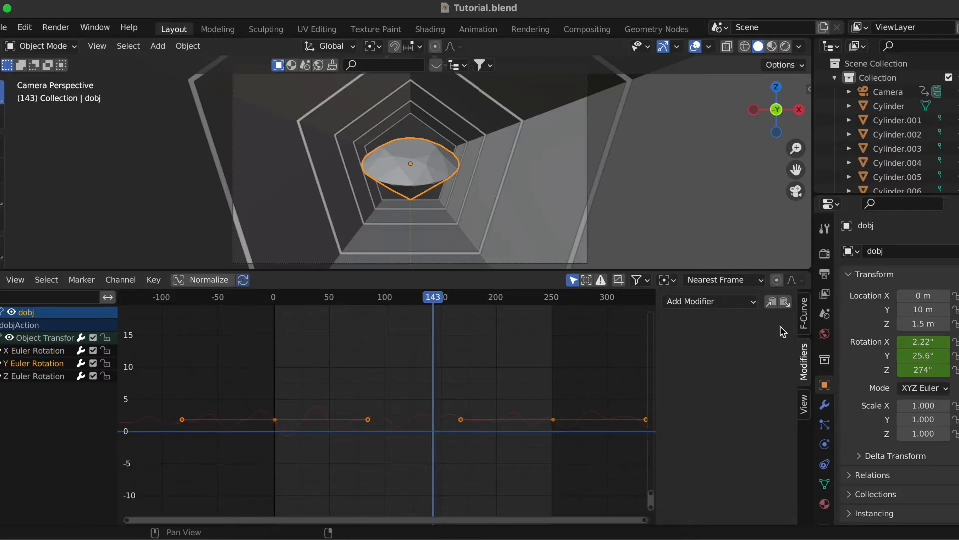
{"action": "left_click", "coordinate": [786, 302]}
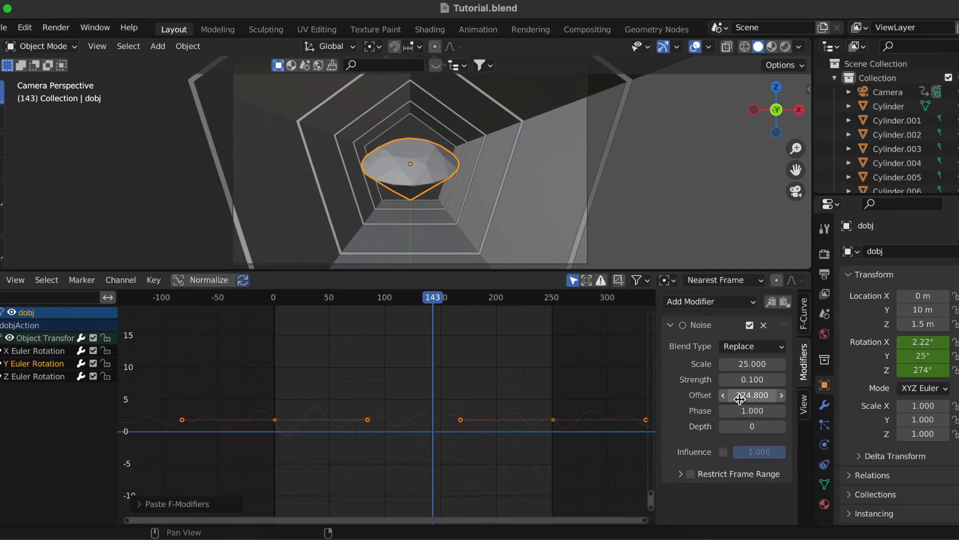
{"action": "left_click", "coordinate": [274, 298]}
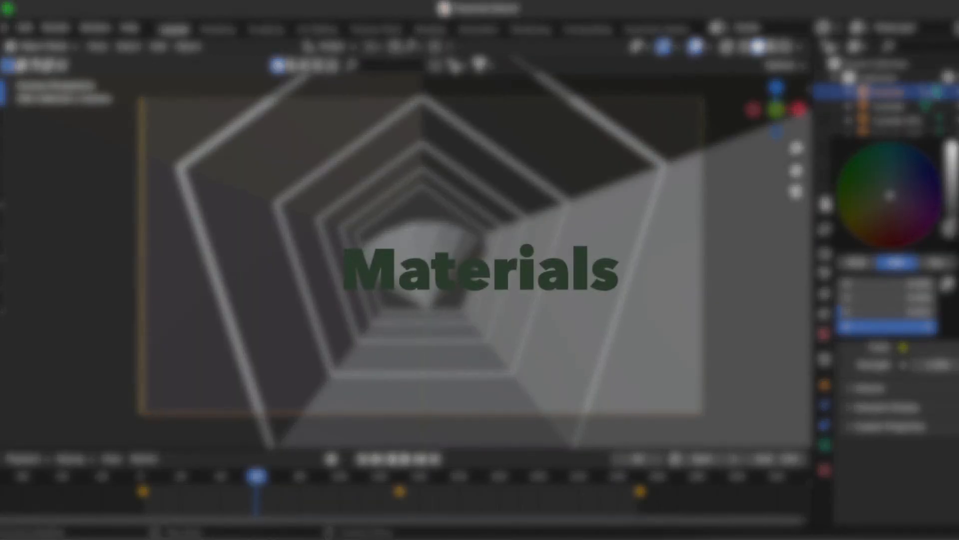
Darken the world background color to black and open the Shading workspace
{"action": "left_click_drag", "start_coordinate": [948, 241], "coordinate": [952, 248]}
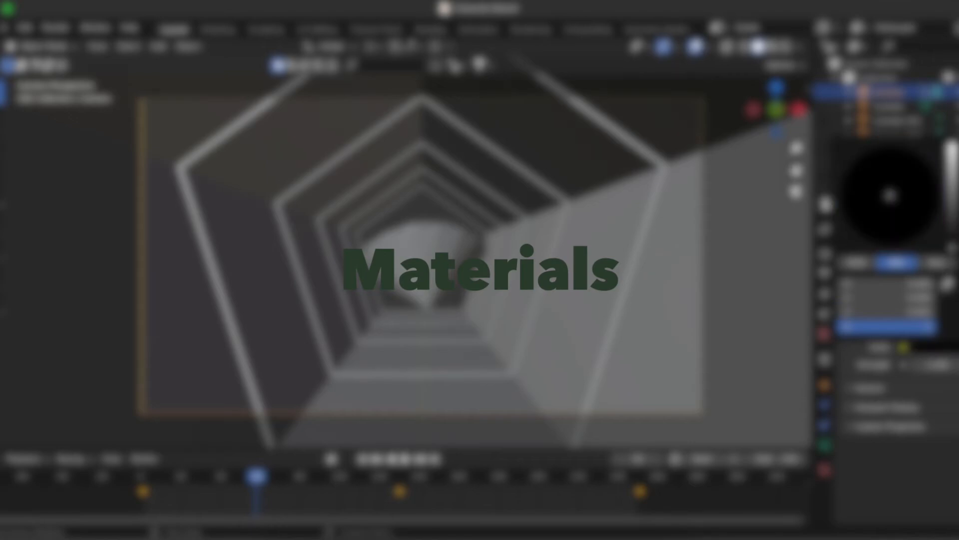
{"action": "left_click", "coordinate": [425, 29]}
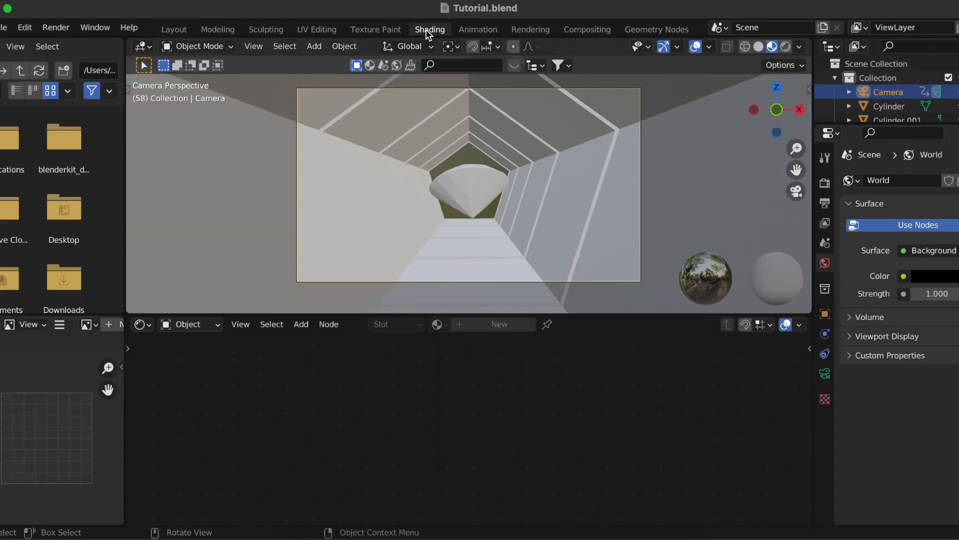
Enable Ambient Occlusion, Bloom and Screen Space Reflections in the Eevee render settings
{"action": "left_click", "coordinate": [825, 184]}
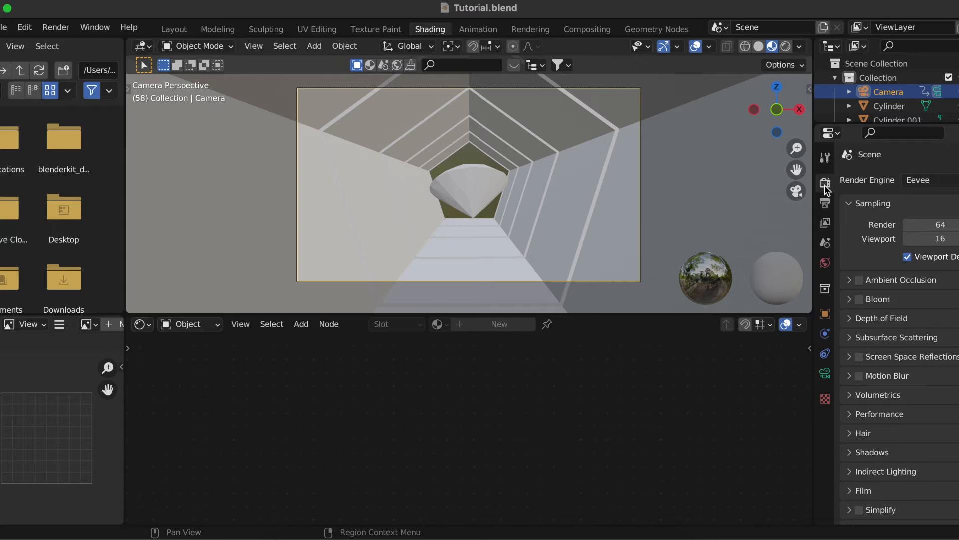
{"action": "left_click", "coordinate": [859, 281]}
{"action": "left_click", "coordinate": [872, 299]}
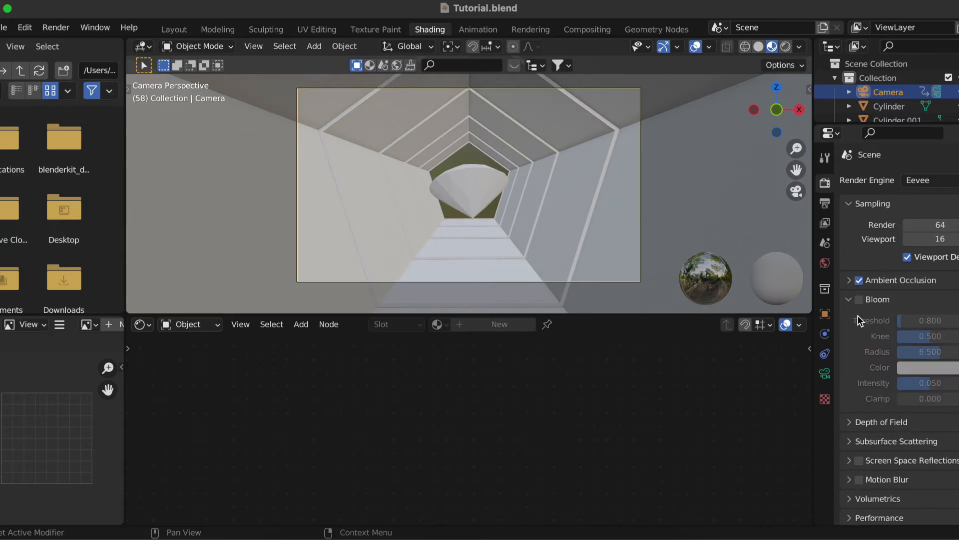
{"action": "left_click", "coordinate": [859, 301]}
{"action": "left_click", "coordinate": [848, 300]}
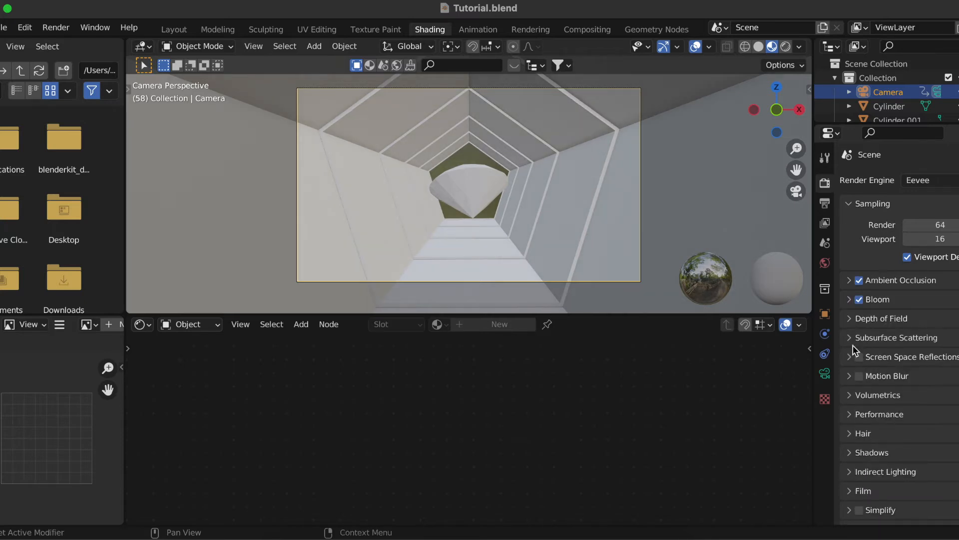
{"action": "scroll", "coordinate": [871, 338], "scroll_direction": "down", "scroll_amount": 3}
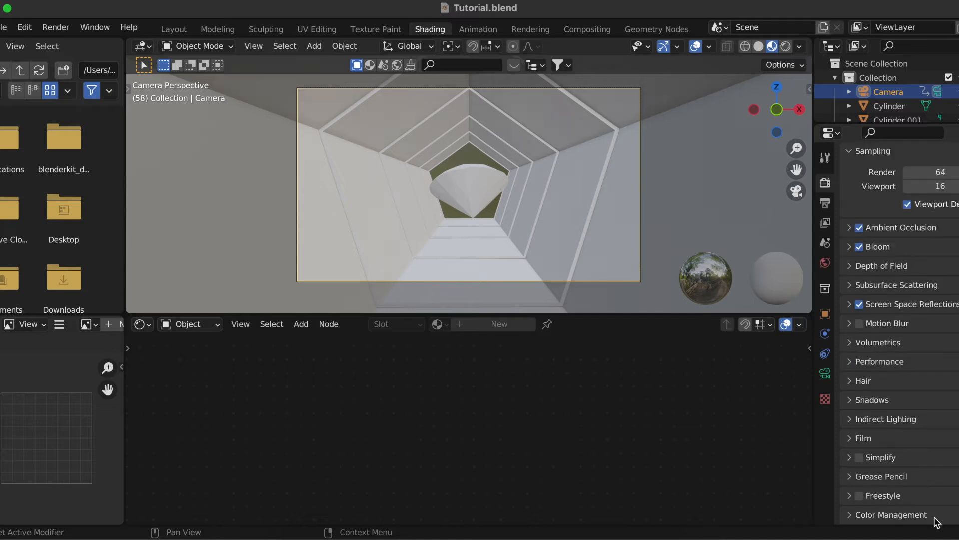
Set the Color Management look to High Contrast and collapse the section
{"action": "scroll", "coordinate": [861, 523], "scroll_direction": "down", "scroll_amount": 7}
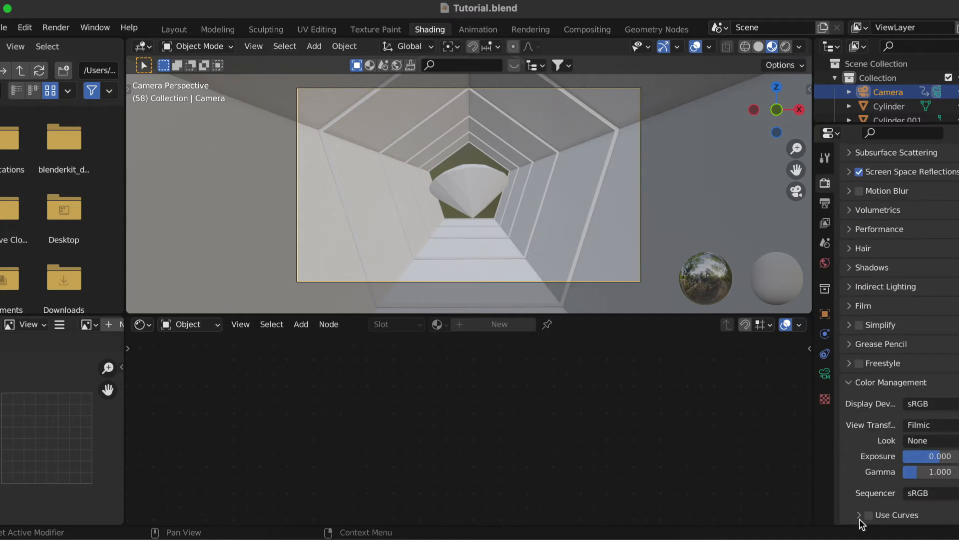
{"action": "left_click", "coordinate": [925, 443]}
{"action": "left_click", "coordinate": [910, 394]}
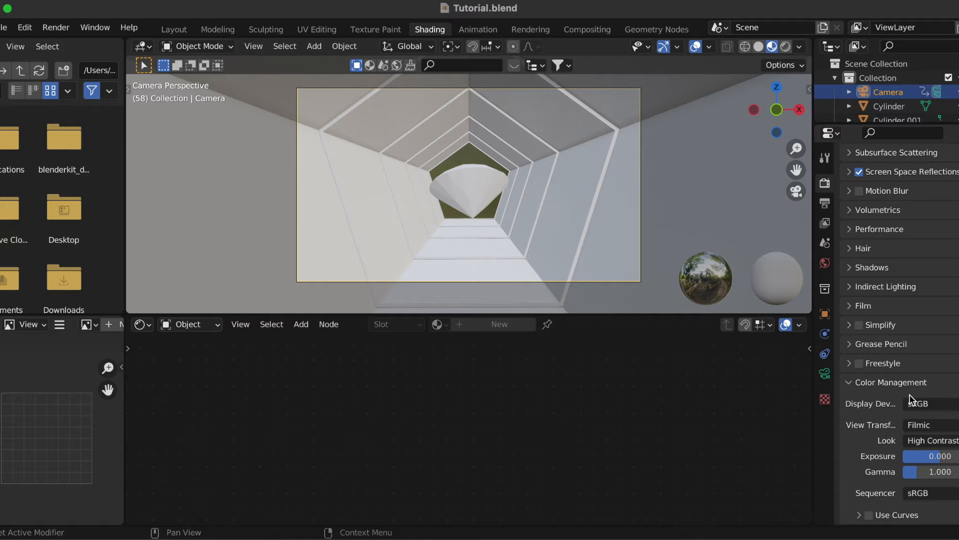
{"action": "left_click", "coordinate": [865, 384]}
Replace the Principled BSDF in the diamond's material with an Emission node
{"action": "left_click", "coordinate": [469, 193]}
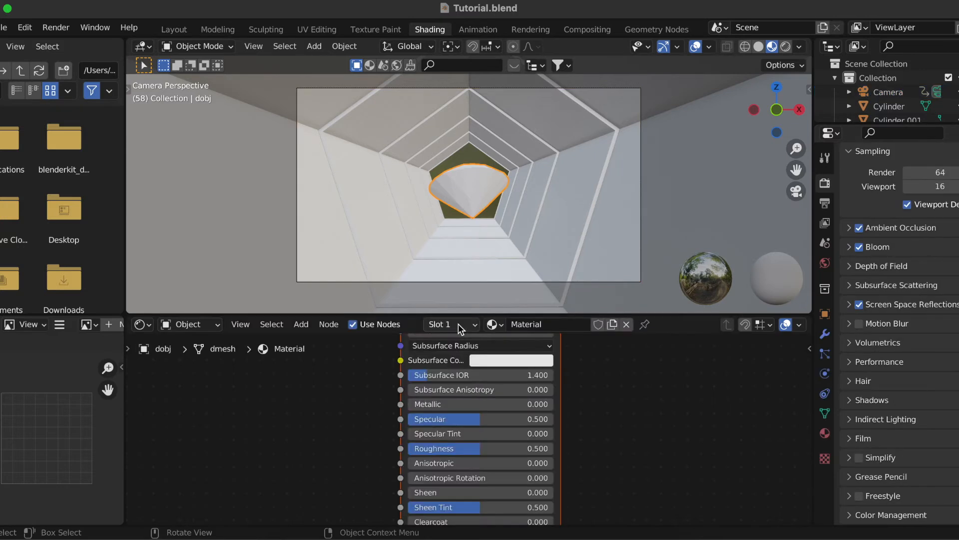
{"action": "key", "text": "Home"}
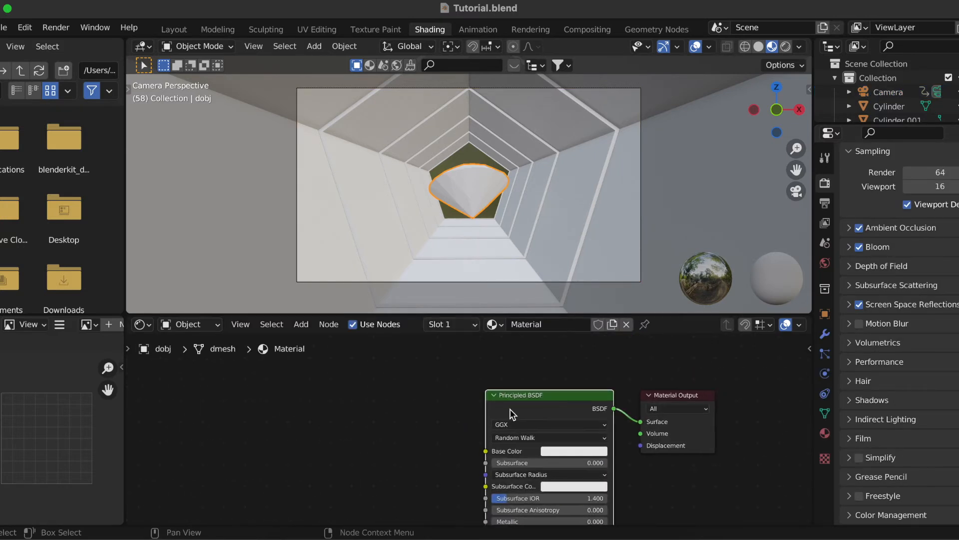
{"action": "key", "text": "x"}
{"action": "key", "text": "shift+a"}
{"action": "left_click", "coordinate": [498, 381]}
{"action": "type", "text": "em"}
{"action": "key", "text": "Return"}
{"action": "left_click", "coordinate": [416, 423]}
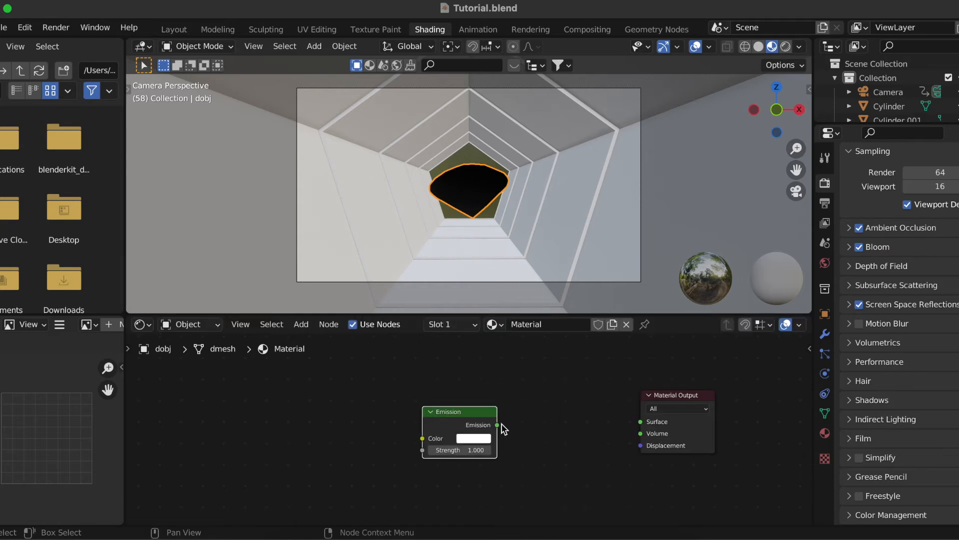
Connect the Emission output to the Material Output's Surface and set the emission strength to 8
{"action": "left_click_drag", "start_coordinate": [643, 423], "coordinate": [641, 421]}
{"action": "left_click", "coordinate": [455, 450]}
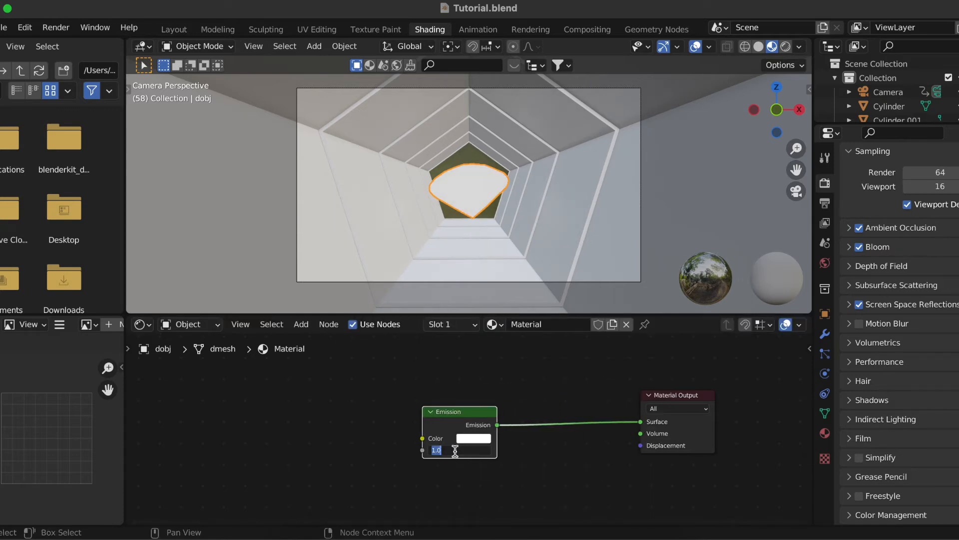
{"action": "type", "text": "8"}
{"action": "key", "text": "Return"}
Add a ColorRamp feeding the diamond's Emission color, using constant interpolation with blue, black and turquoise stops
{"action": "middle_click_drag", "start_coordinate": [454, 450], "coordinate": [551, 446]}
{"action": "key", "text": "shift+a"}
{"action": "mouse_move", "coordinate": [441, 394]}
{"action": "type", "text": "color"}
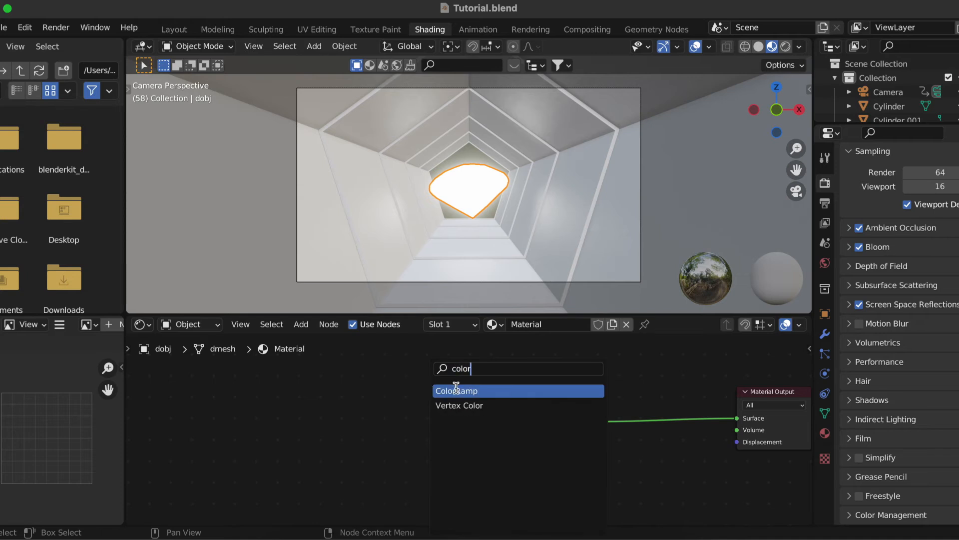
{"action": "key", "text": "Return"}
{"action": "left_click", "coordinate": [378, 410]}
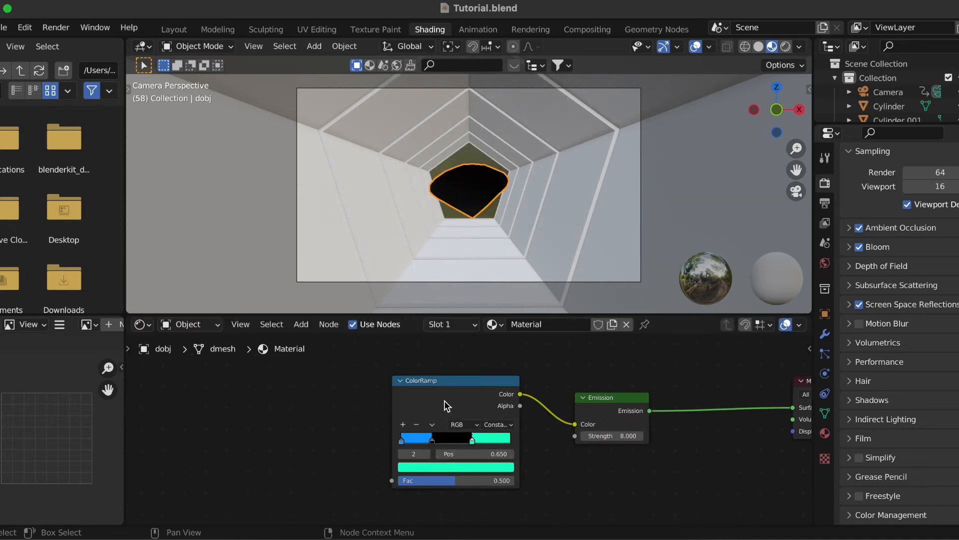
Add a Voronoi Texture and link its Distance output to the diamond ColorRamp's Fac input
{"action": "key", "text": "shift+a"}
{"action": "type", "text": "vor"}
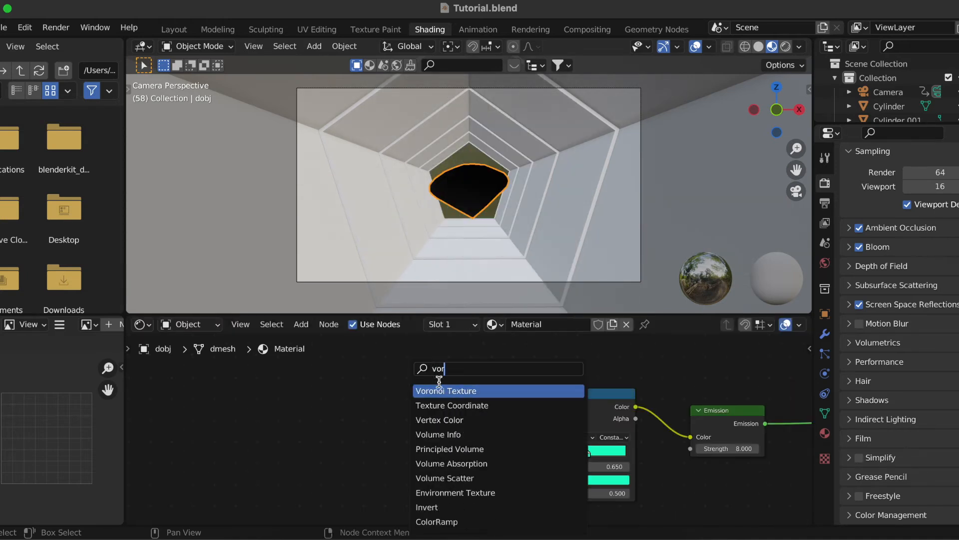
{"action": "key", "text": "Return"}
{"action": "left_click", "coordinate": [396, 388]}
{"action": "left_click_drag", "start_coordinate": [432, 401], "coordinate": [508, 479]}
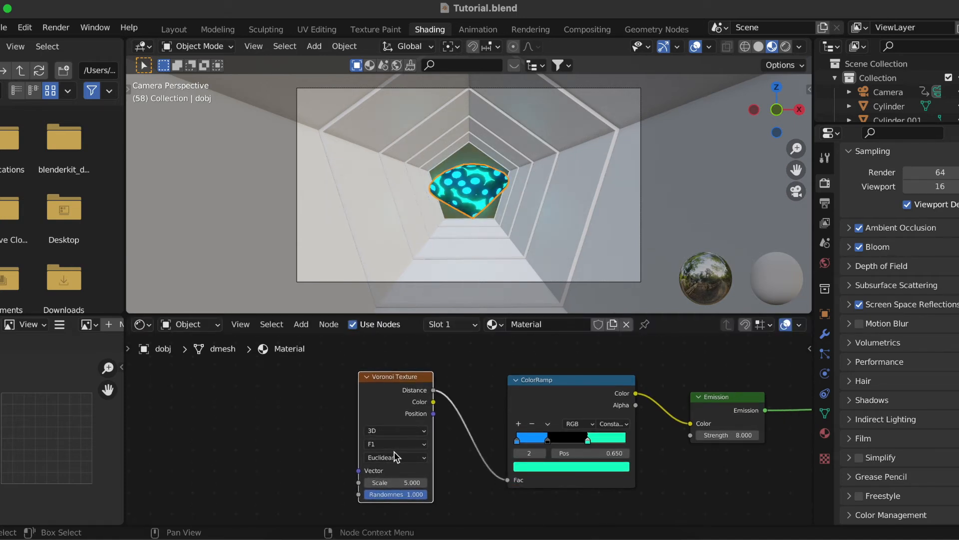
Set the diamond's Voronoi Texture to 4D with the Chebychev distance metric and a scale of 10
{"action": "left_click", "coordinate": [389, 458]}
{"action": "left_click", "coordinate": [390, 491]}
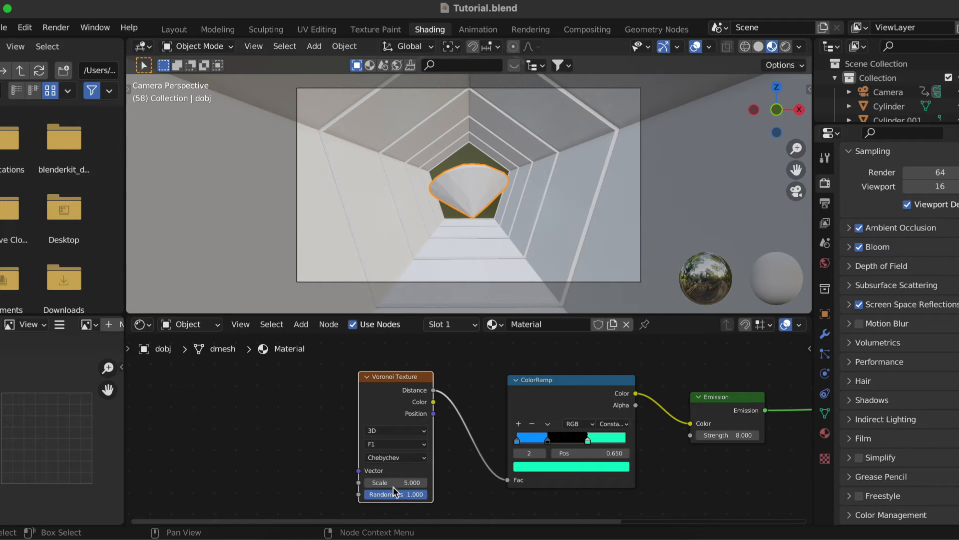
{"action": "key", "text": "Return"}
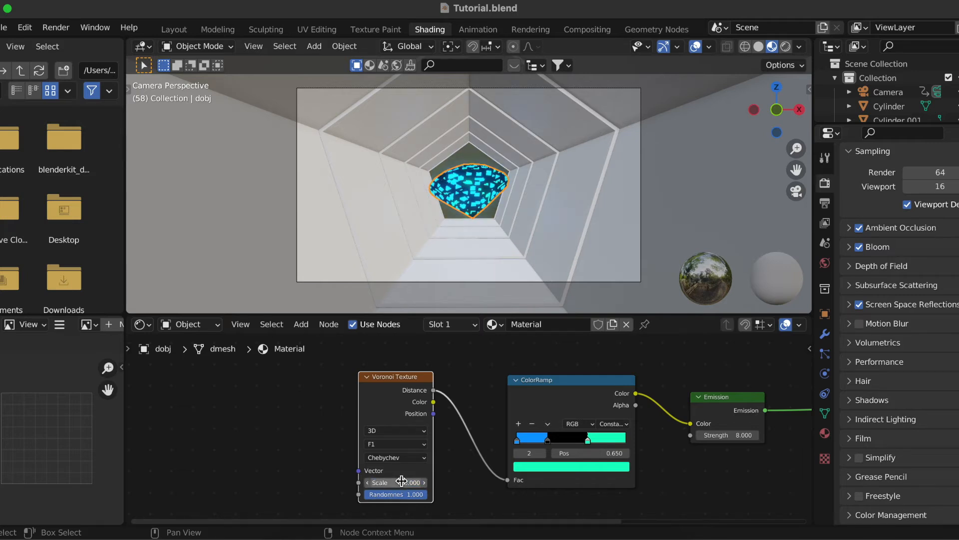
{"action": "left_click", "coordinate": [395, 430]}
{"action": "left_click", "coordinate": [378, 480]}
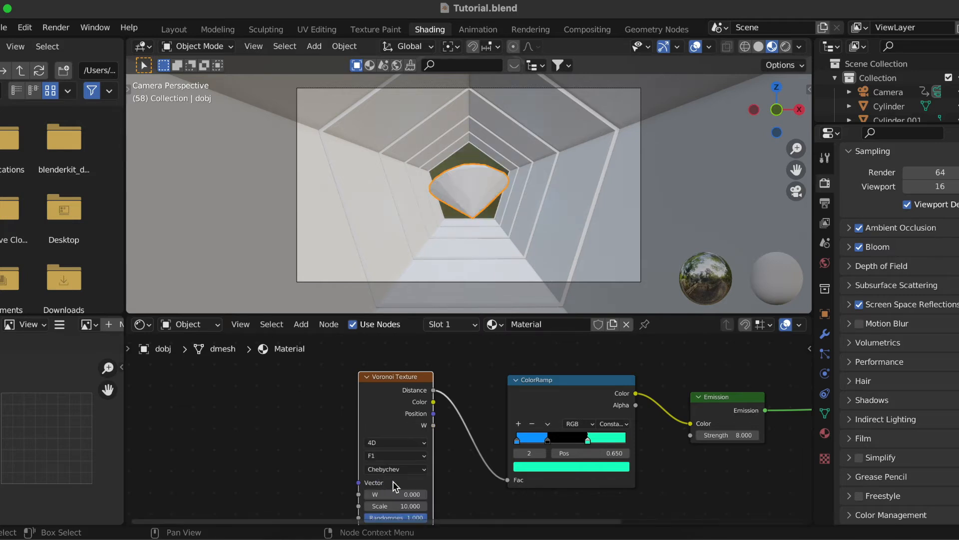
Add Node Wrangler's Mapping and Texture Coordinate nodes using Object coordinates to the diamond's Voronoi Texture, and set its feature output to F2
{"action": "middle_click_drag", "start_coordinate": [399, 392], "coordinate": [556, 373]}
{"action": "key", "text": "ctrl+t"}
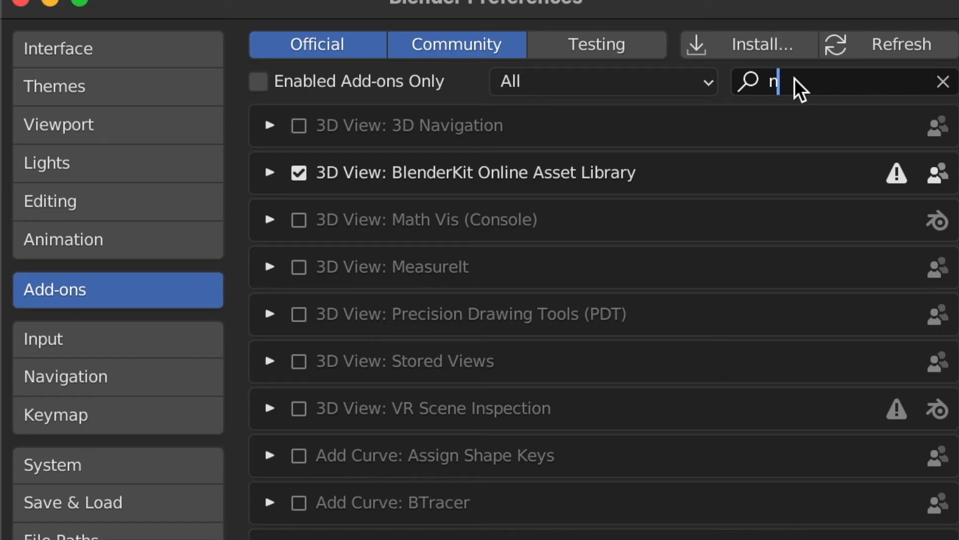
{"action": "type", "text": "ode"}
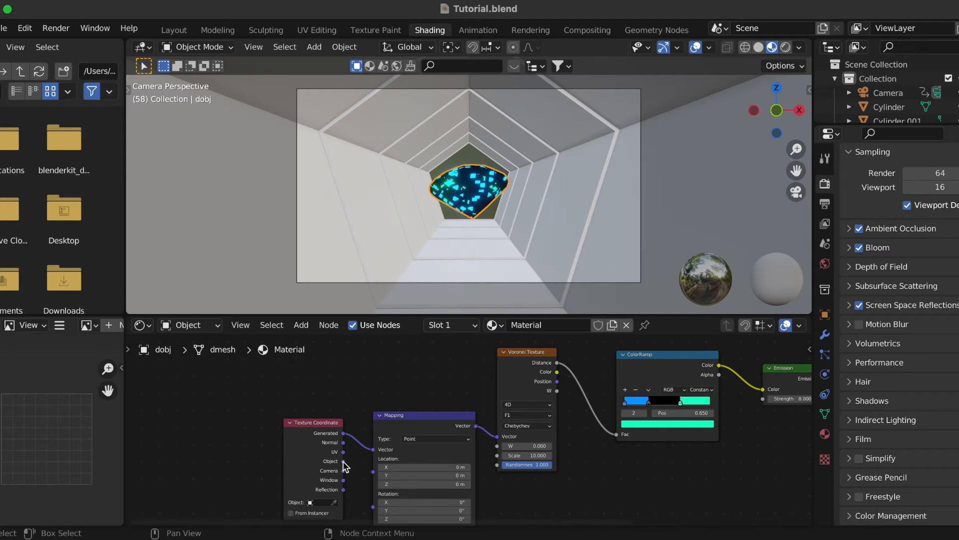
{"action": "left_click_drag", "start_coordinate": [343, 460], "coordinate": [374, 449]}
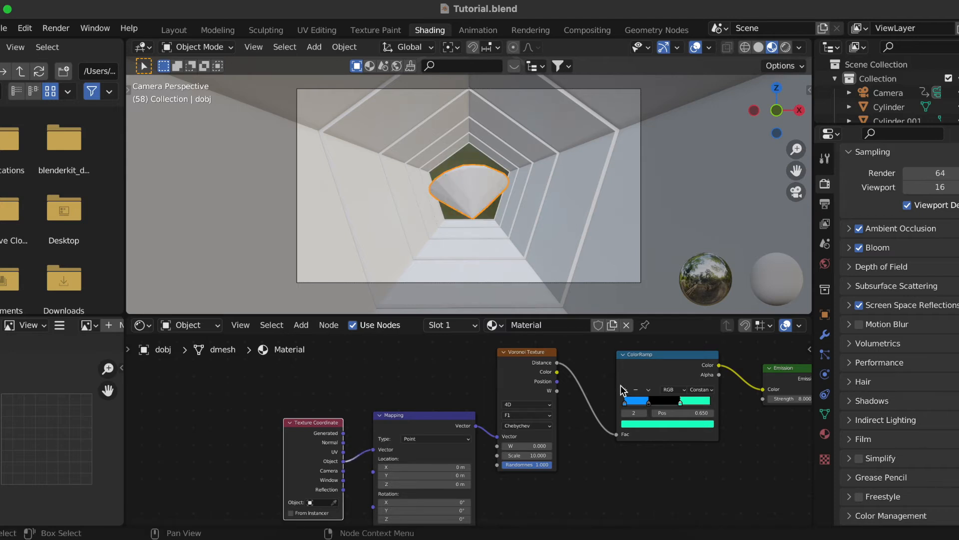
{"action": "left_click", "coordinate": [522, 414]}
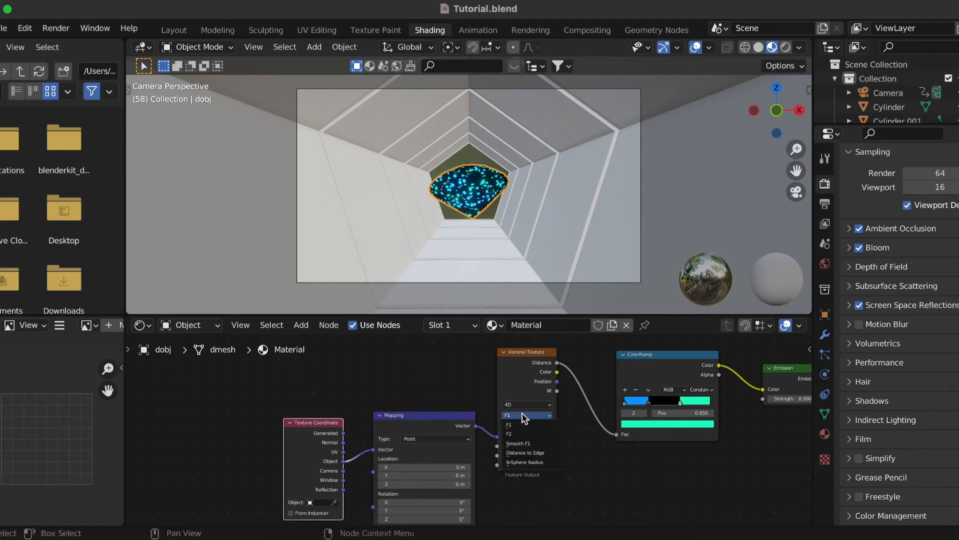
{"action": "left_click", "coordinate": [508, 434]}
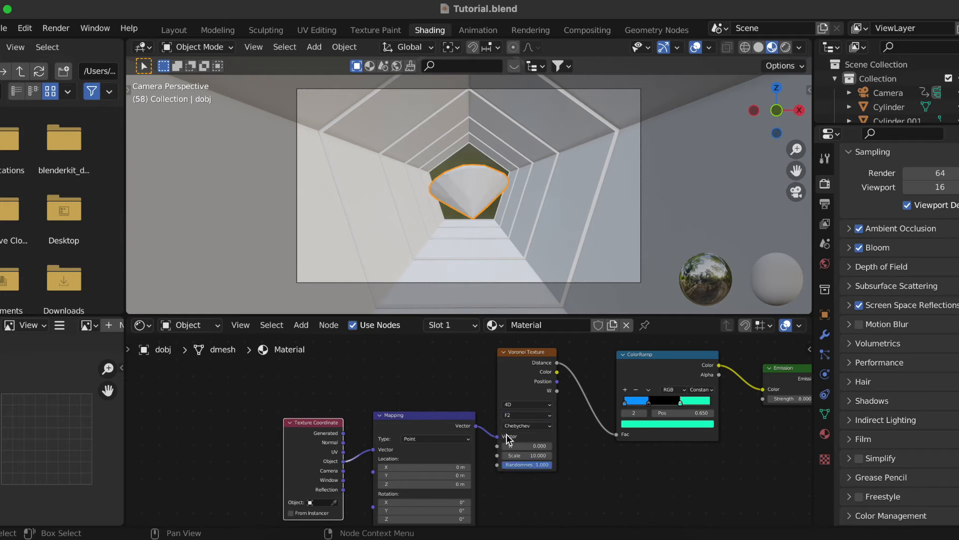
Insert a Mix Shader between the diamond's Emission node and the Material Output
{"action": "scroll", "coordinate": [649, 464], "scroll_direction": "right", "scroll_amount": 5}
{"action": "key", "text": "shift+a"}
{"action": "left_click", "coordinate": [588, 374]}
{"action": "type", "text": "mix"}
{"action": "left_click", "coordinate": [617, 419]}
Add a Transparent BSDF and link it to the Mix Shader's second shader input
{"action": "left_click", "coordinate": [637, 431]}
{"action": "type", "text": "trans"}
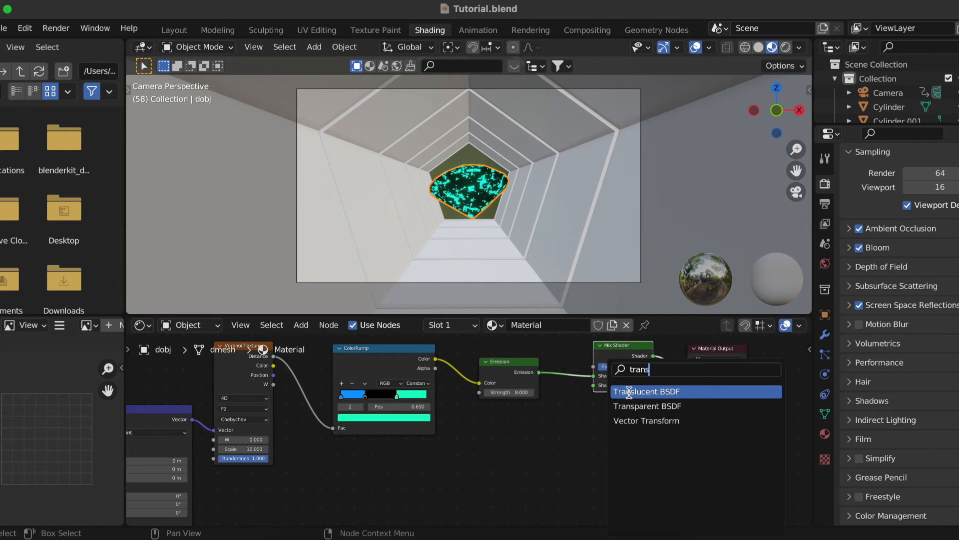
{"action": "key", "text": "Return"}
{"action": "left_click", "coordinate": [510, 431]}
{"action": "left_click_drag", "start_coordinate": [542, 433], "coordinate": [593, 385]}
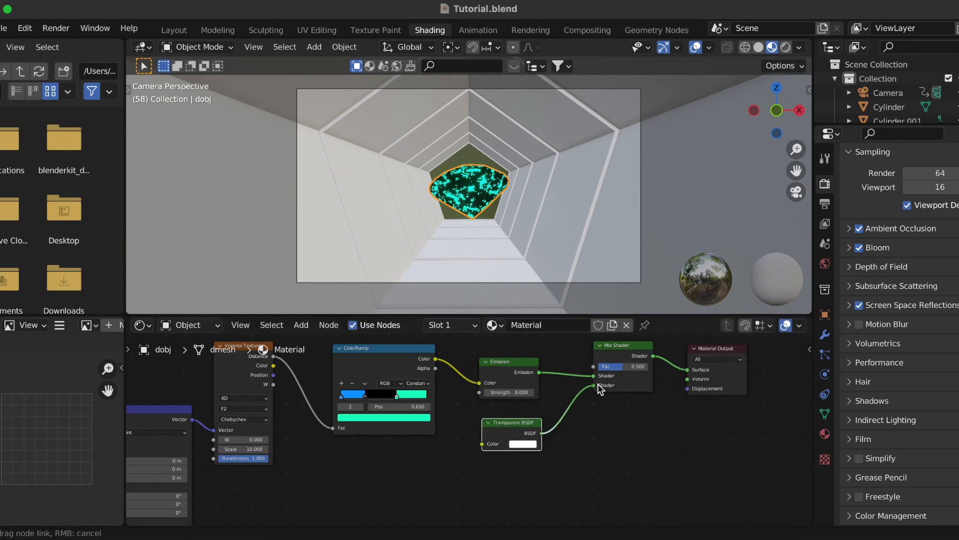
Set the diamond material's blend mode to Alpha Blend
{"action": "left_click", "coordinate": [824, 436]}
{"action": "left_click", "coordinate": [925, 423]}
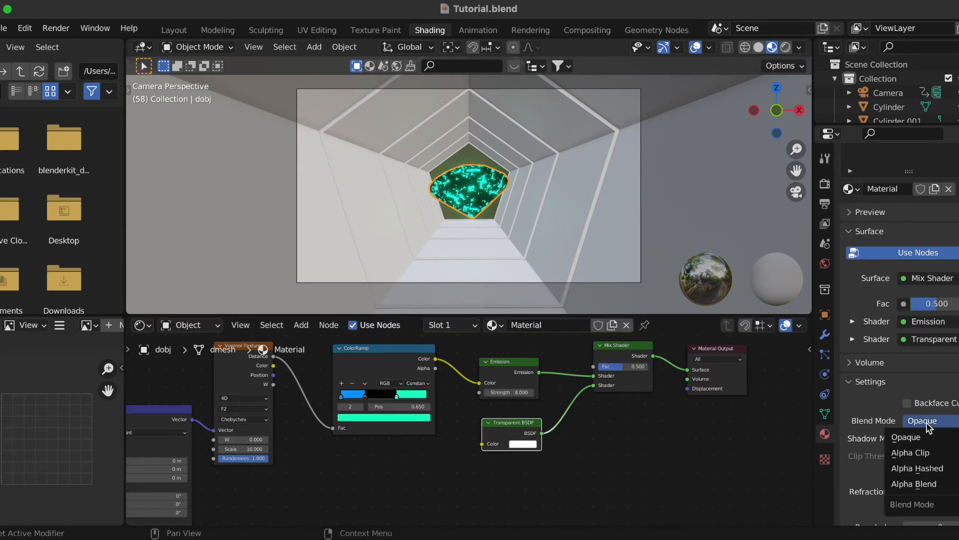
{"action": "left_click", "coordinate": [926, 488]}
Add a second ColorRamp driven by the first ramp's Color output and link it to the Mix Shader's Fac
{"action": "key", "text": "shift+a"}
{"action": "type", "text": "color"}
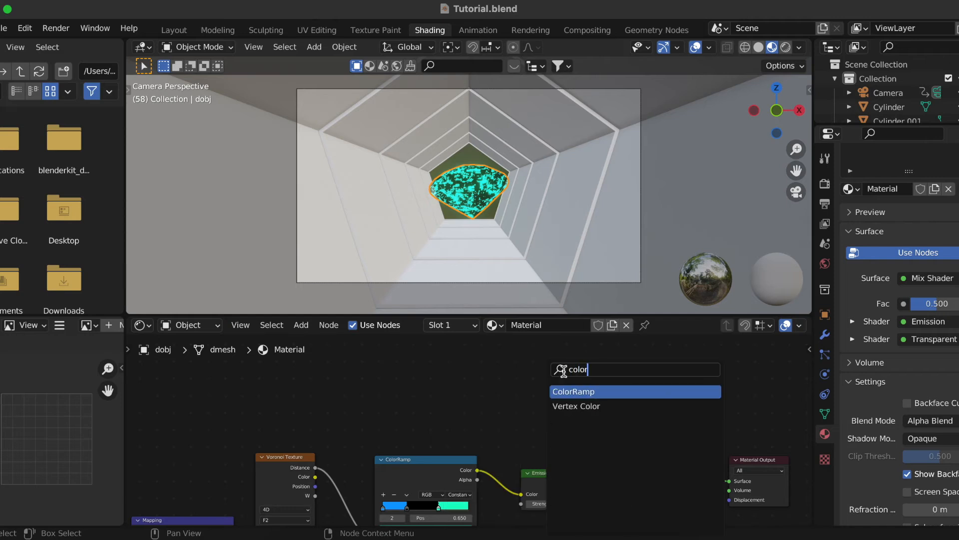
{"action": "key", "text": "Return"}
{"action": "left_click", "coordinate": [617, 370]}
{"action": "left_click_drag", "start_coordinate": [616, 370], "coordinate": [620, 434]}
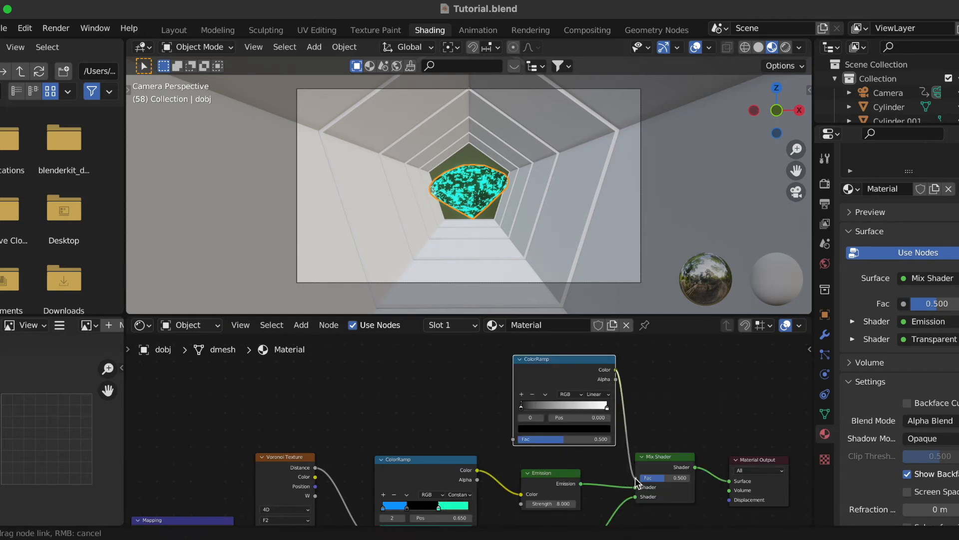
{"action": "left_click_drag", "start_coordinate": [635, 478], "coordinate": [635, 478]}
{"action": "left_click_drag", "start_coordinate": [478, 470], "coordinate": [511, 439]}
Brighten the second ColorRamp's black stop to a light grey
{"action": "left_click", "coordinate": [564, 428]}
{"action": "left_click", "coordinate": [592, 316]}
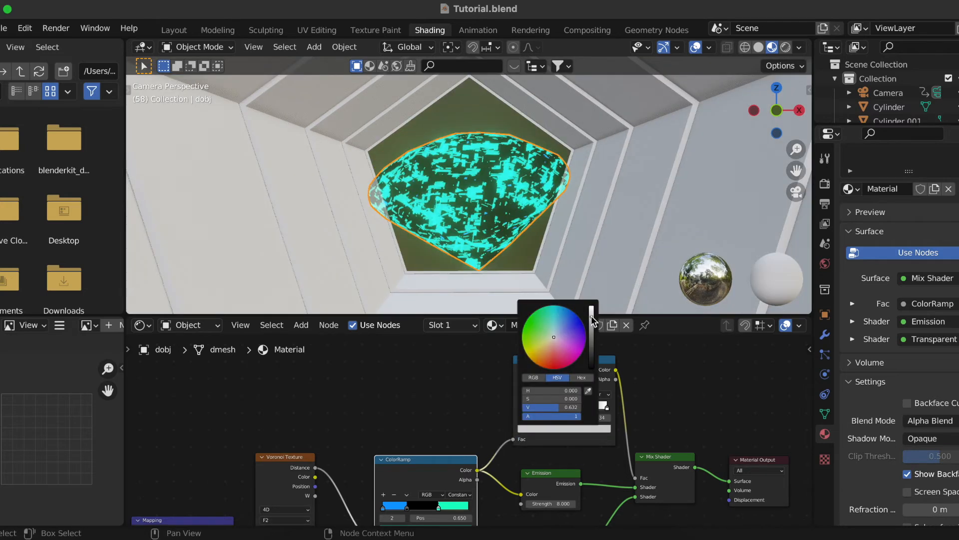
{"action": "left_click_drag", "start_coordinate": [593, 314], "coordinate": [592, 307]}
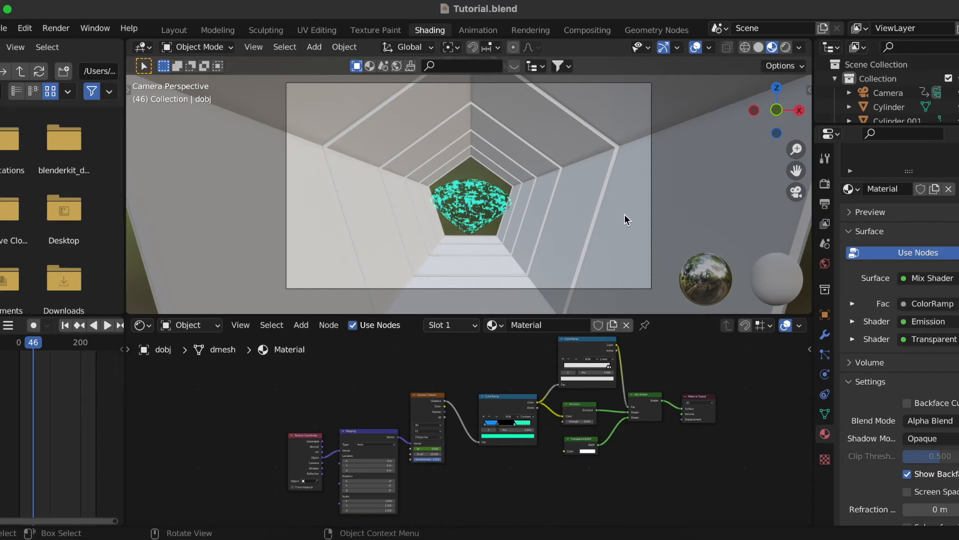
Add a ColorRamp to the tunnel cylinder's material feeding Base Color, with constant black, grey, teal and orange stops
{"action": "left_click", "coordinate": [624, 214]}
{"action": "left_click", "coordinate": [476, 328]}
{"action": "key", "text": "shift+a"}
{"action": "type", "text": "col"}
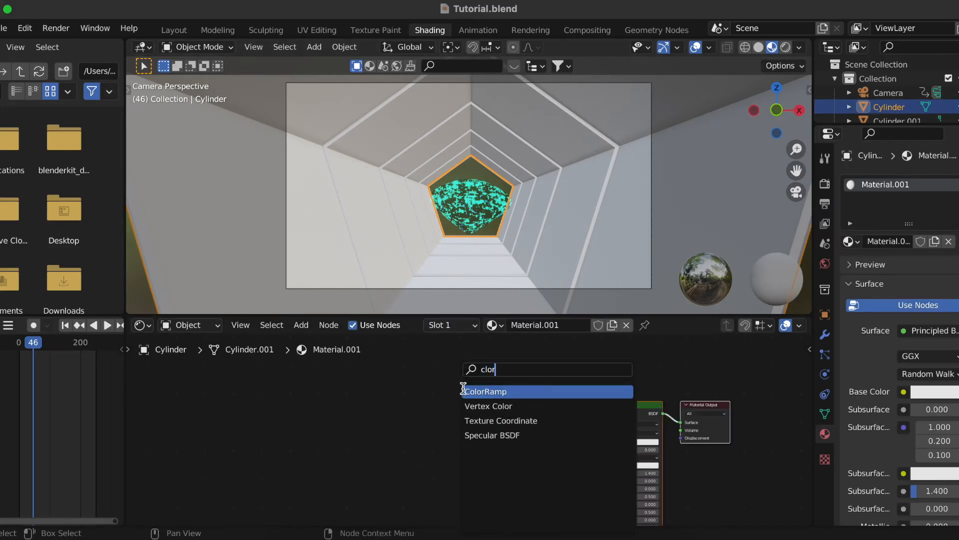
{"action": "key", "text": "Return"}
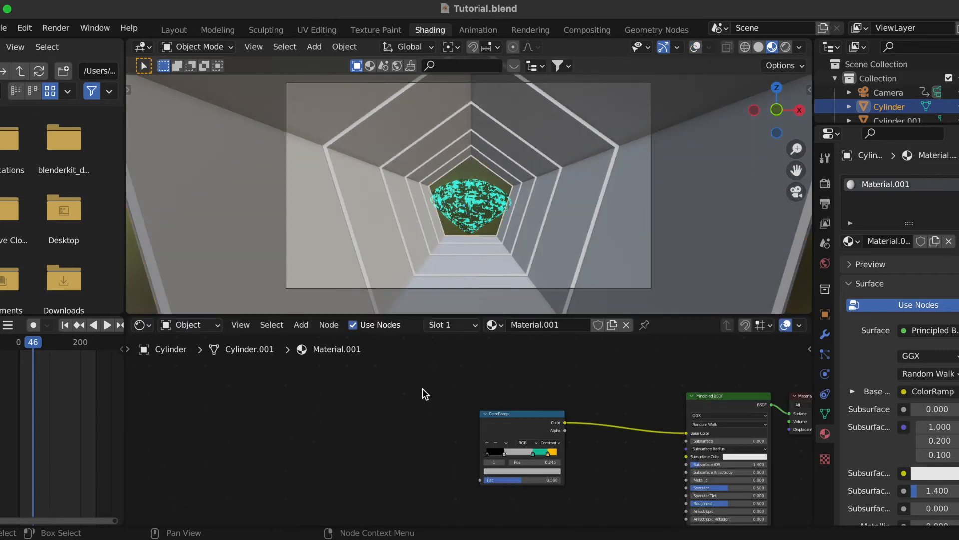
Add a Voronoi Texture to the tunnel material and link its Distance output to the ColorRamp's Fac
{"action": "key", "text": "shift+a"}
{"action": "type", "text": "vor"}
{"action": "key", "text": "Return"}
{"action": "left_click", "coordinate": [405, 412]}
{"action": "left_click_drag", "start_coordinate": [431, 422], "coordinate": [480, 480]}
Set the tunnel's Voronoi Texture to the F2 feature with the Chebychev distance metric
{"action": "left_click", "coordinate": [401, 457]}
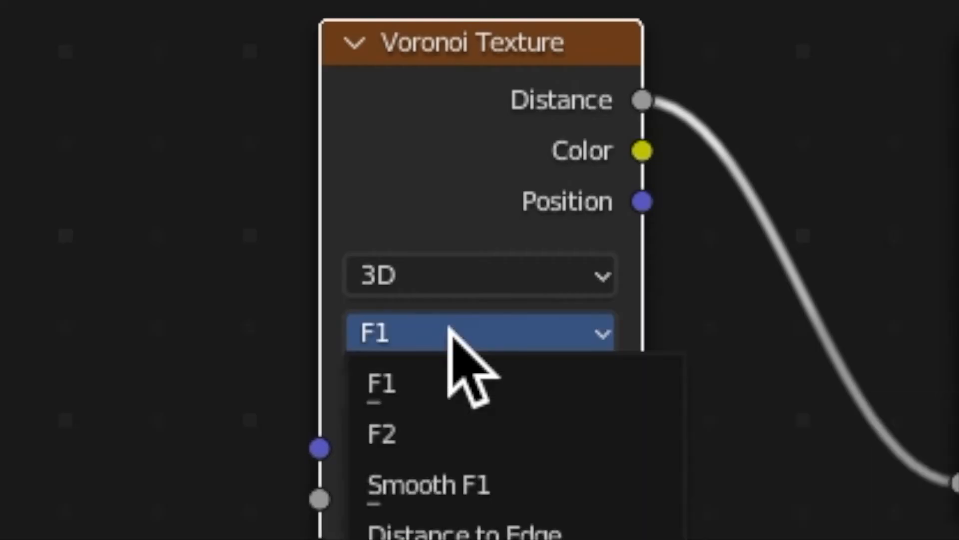
{"action": "left_click", "coordinate": [407, 433]}
{"action": "left_click", "coordinate": [484, 389]}
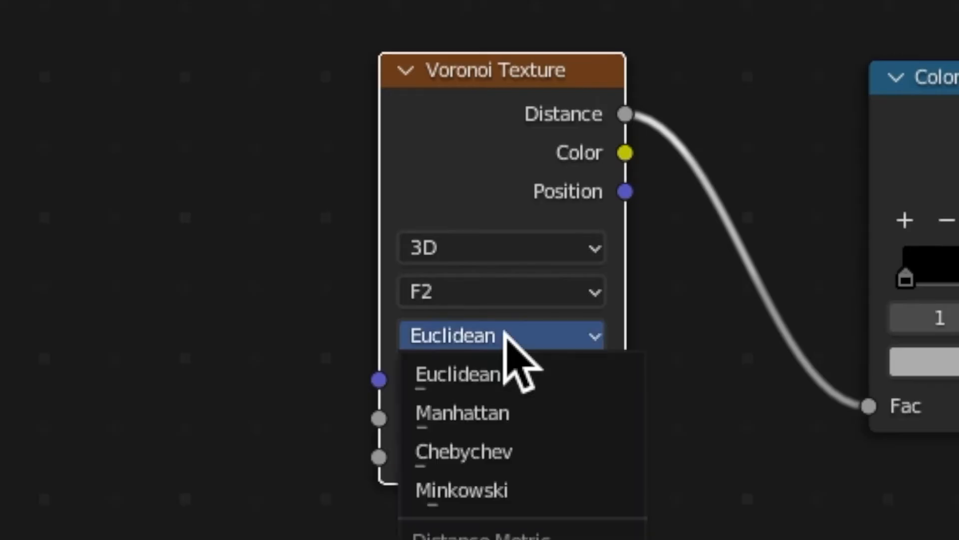
{"action": "left_click", "coordinate": [466, 456]}
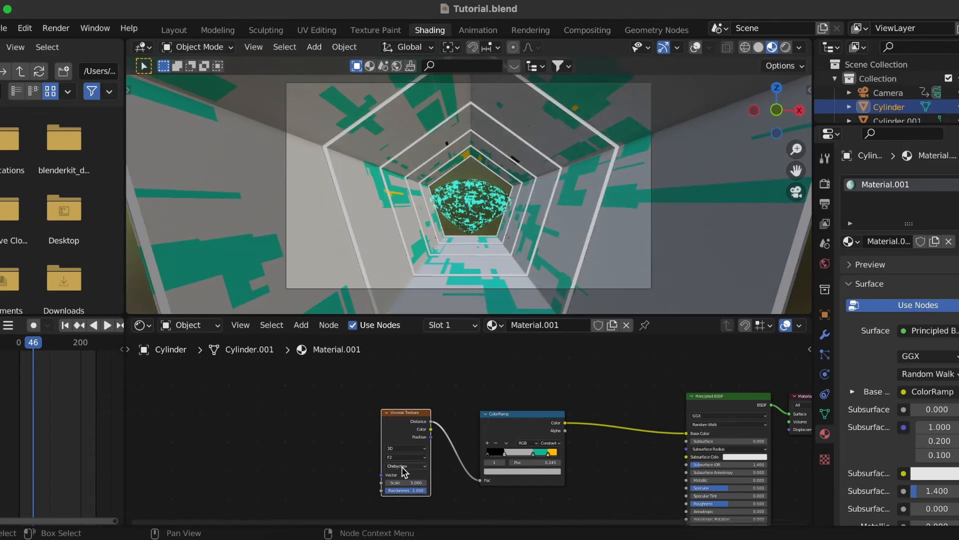
Add Mapping and Texture Coordinate nodes to the tunnel's Voronoi Texture, using the Object coordinates
{"action": "key", "text": "ctrl+t"}
{"action": "scroll", "coordinate": [293, 414], "scroll_direction": "left", "scroll_amount": 2}
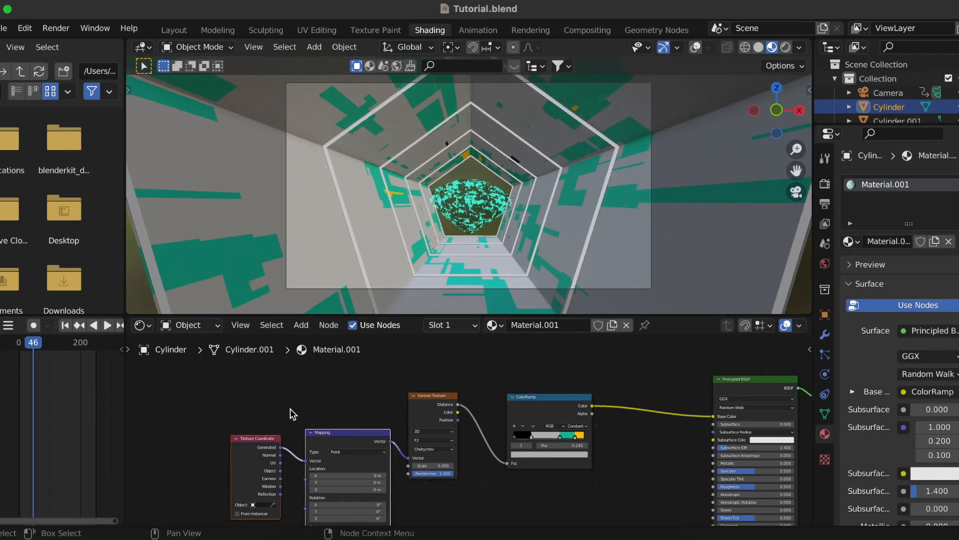
{"action": "left_click_drag", "start_coordinate": [306, 461], "coordinate": [282, 470]}
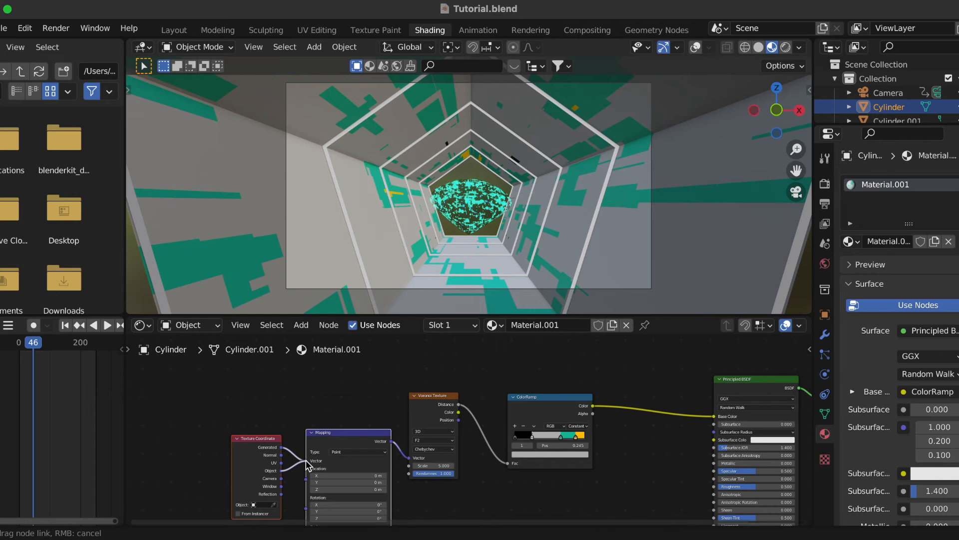
Route the tunnel's Voronoi Distance through a Bump node's Height into the Principled BSDF's Normal, with the bump strength set to 0.5
{"action": "left_click_drag", "start_coordinate": [459, 403], "coordinate": [517, 415]}
{"action": "type", "text": "bump"}
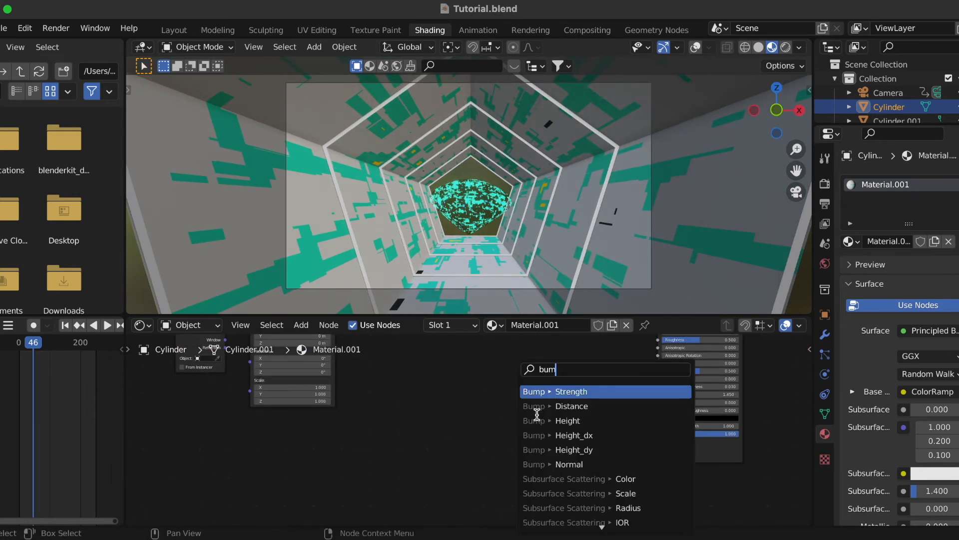
{"action": "left_click", "coordinate": [549, 420]}
{"action": "left_click", "coordinate": [570, 419]}
{"action": "left_click_drag", "start_coordinate": [567, 414], "coordinate": [658, 442]}
{"action": "middle_click_drag", "start_coordinate": [547, 439], "coordinate": [515, 454]}
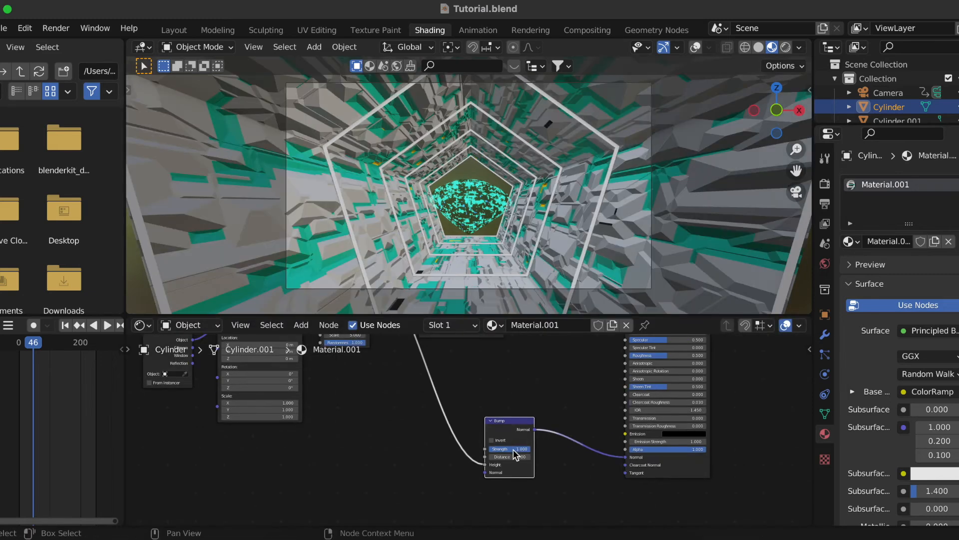
{"action": "type", "text": ".5"}
{"action": "key", "text": "Return"}
Set the tunnel material's Metallic to 0.7 and Specular to 1.0
{"action": "scroll", "coordinate": [570, 454], "scroll_direction": "up", "scroll_amount": 4}
{"action": "scroll", "coordinate": [569, 455], "scroll_direction": "right", "scroll_amount": 4}
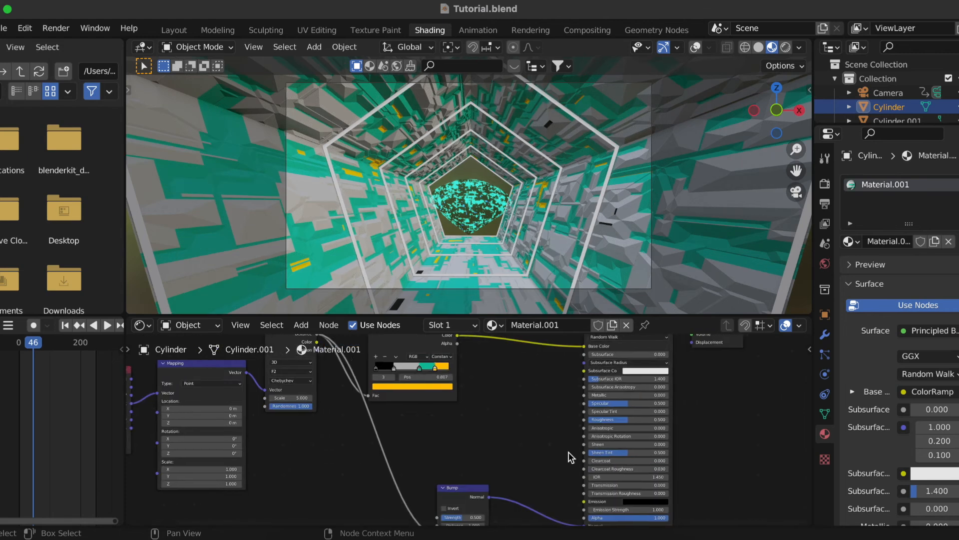
{"action": "left_click_drag", "start_coordinate": [546, 423], "coordinate": [615, 423]}
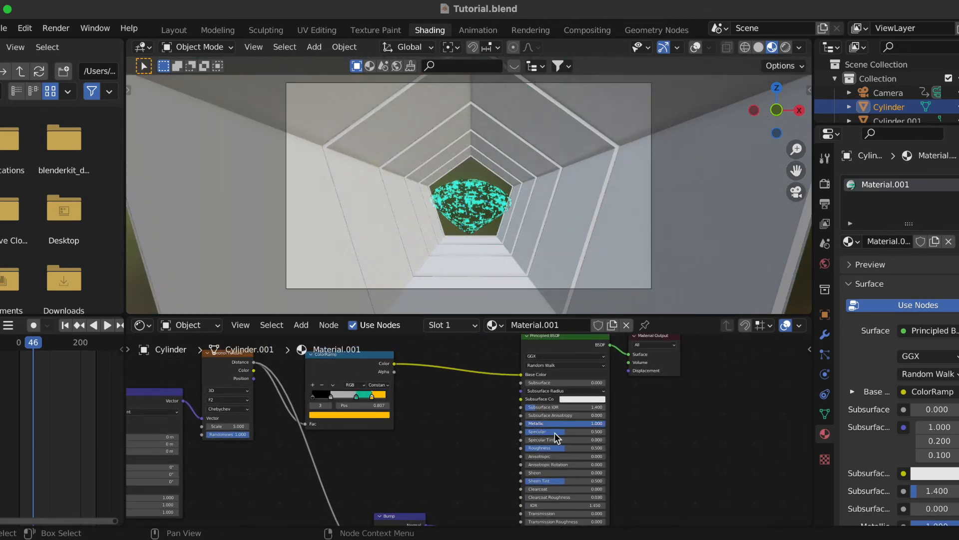
{"action": "left_click_drag", "start_coordinate": [554, 433], "coordinate": [580, 424]}
{"action": "middle_click_drag", "start_coordinate": [589, 450], "coordinate": [597, 467]}
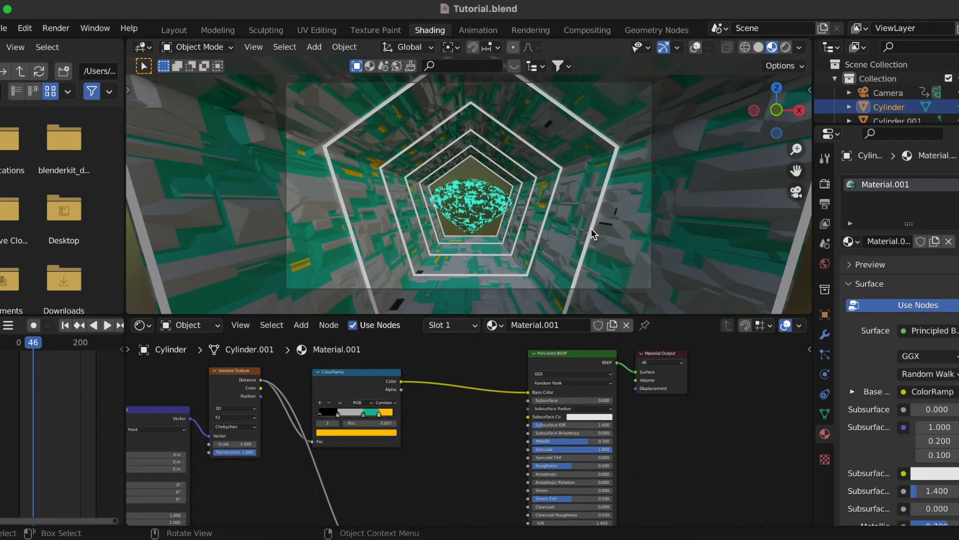
Create a new material on the nearest ring frame and replace its Principled BSDF with an Emission shader at strength 5
{"action": "left_click", "coordinate": [592, 229]}
{"action": "left_click", "coordinate": [460, 328]}
{"action": "left_click", "coordinate": [551, 355]}
{"action": "key", "text": "x"}
{"action": "key", "text": "shift+a"}
{"action": "left_click", "coordinate": [552, 355]}
{"action": "type", "text": "em"}
{"action": "key", "text": "Return"}
{"action": "left_click", "coordinate": [579, 376]}
{"action": "left_click_drag", "start_coordinate": [586, 372], "coordinate": [637, 373]}
{"action": "left_click", "coordinate": [570, 397]}
{"action": "type", "text": "5"}
{"action": "key", "text": "Return"}
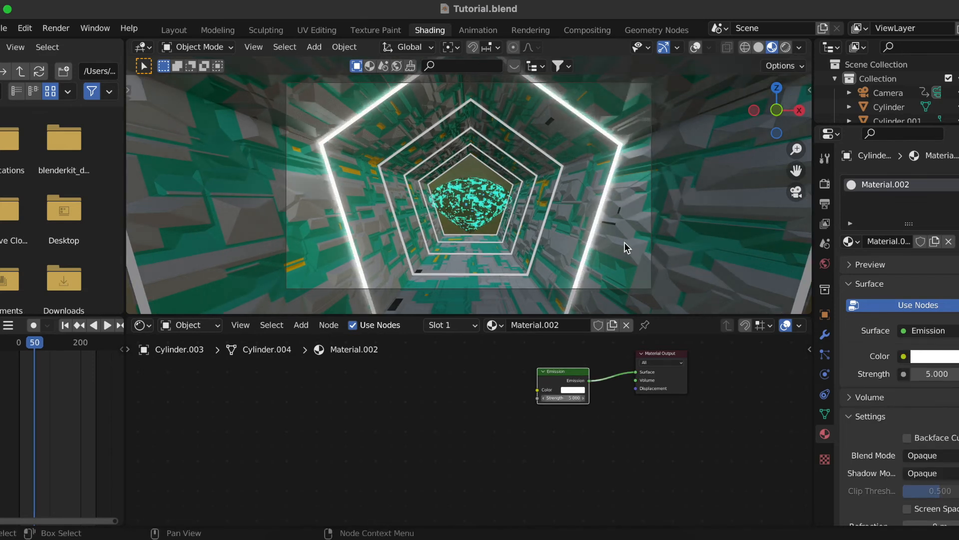
Rename the ring's emission material to 111
{"action": "left_click", "coordinate": [891, 241]}
{"action": "type", "text": "11"}
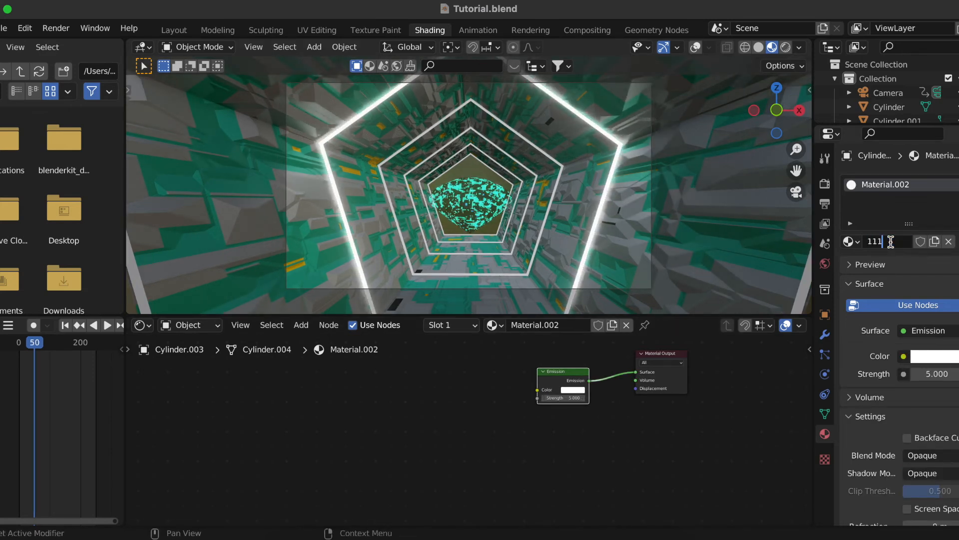
{"action": "type", "text": "1"}
{"action": "key", "text": "Return"}
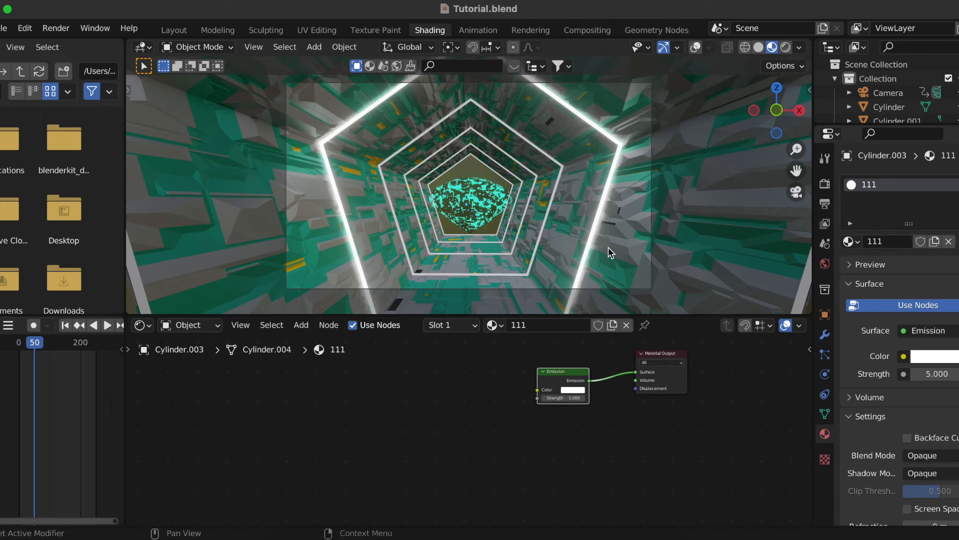
Assign material 111 to the second ring frame, make it a single-user copy and rename the copy 222
{"action": "left_click", "coordinate": [546, 227]}
{"action": "left_click", "coordinate": [549, 217]}
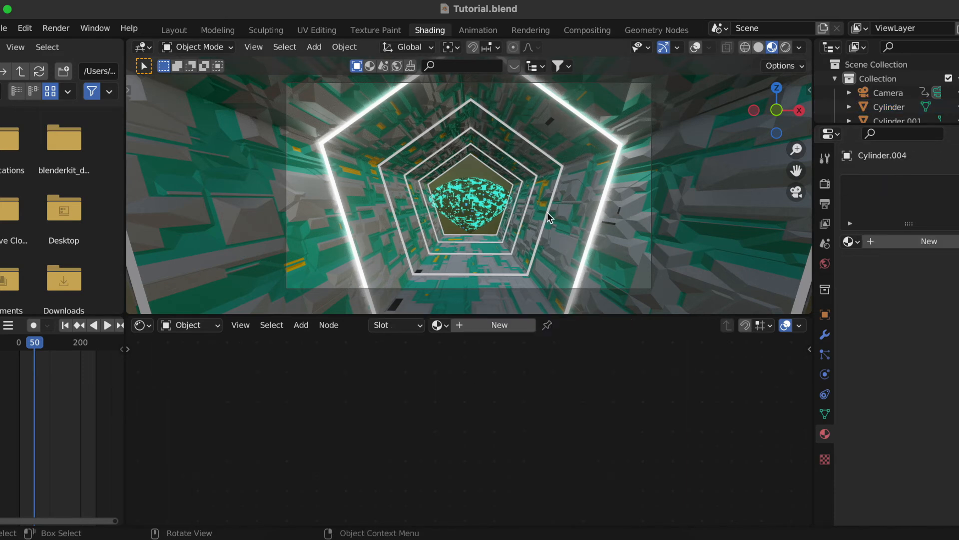
{"action": "left_click", "coordinate": [849, 242]}
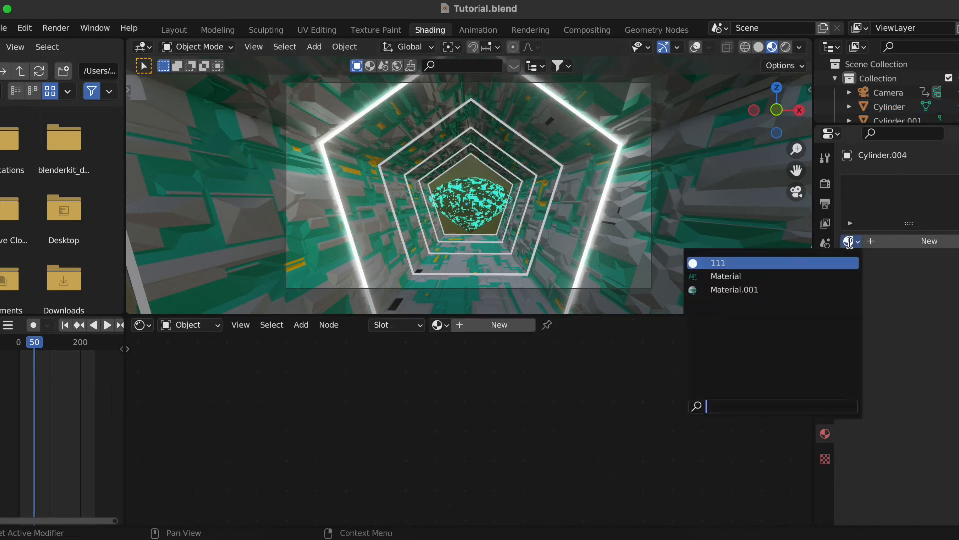
{"action": "left_click", "coordinate": [720, 263]}
{"action": "left_click", "coordinate": [935, 241]}
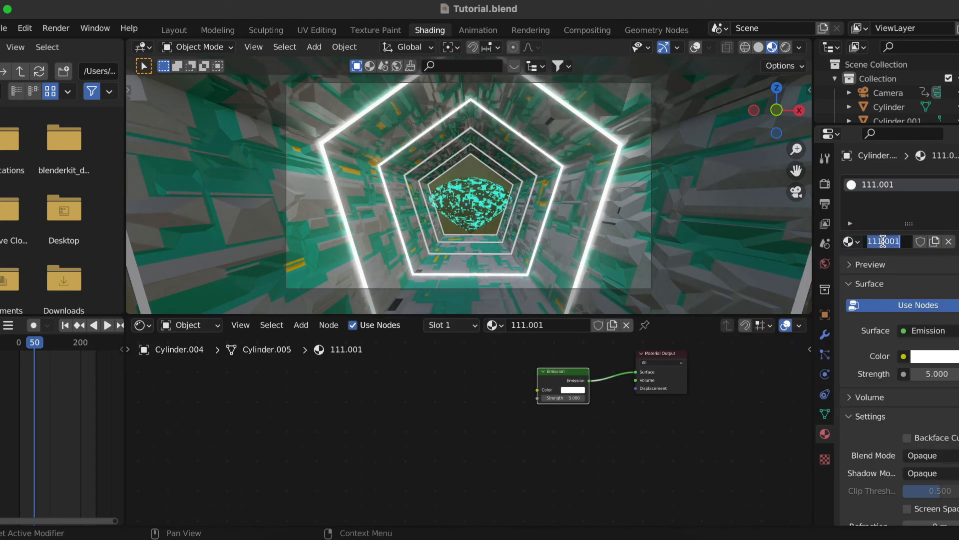
Show the scene in solid shading with overlays and assign materials 111 and 222 alternately to the remaining ring frames
{"action": "left_click", "coordinate": [759, 47]}
{"action": "left_click", "coordinate": [695, 47]}
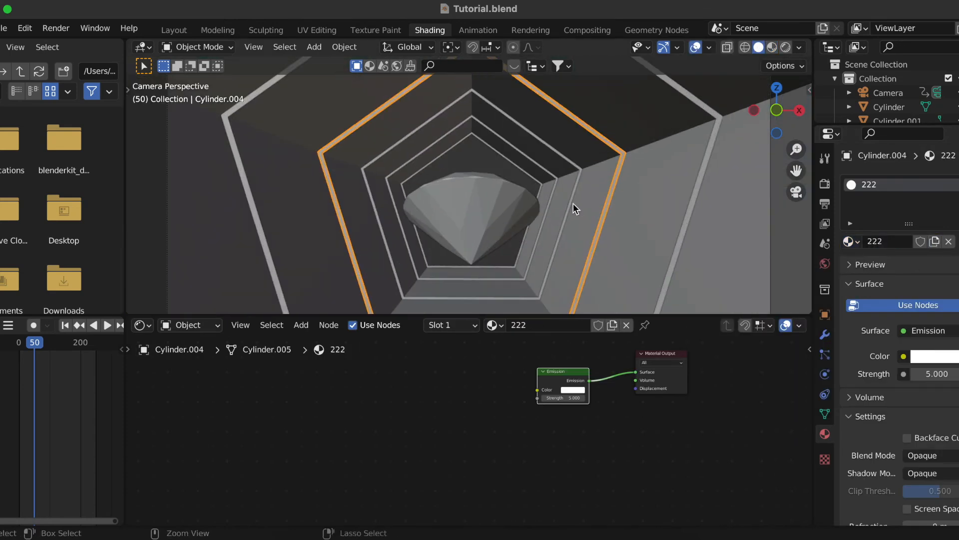
{"action": "left_click", "coordinate": [549, 205]}
{"action": "left_click", "coordinate": [849, 242]}
{"action": "left_click", "coordinate": [844, 239]}
{"action": "left_click", "coordinate": [845, 240]}
{"action": "left_click", "coordinate": [735, 225]}
{"action": "left_click", "coordinate": [848, 242]}
{"action": "left_click", "coordinate": [723, 263]}
{"action": "scroll", "coordinate": [697, 179], "scroll_direction": "down", "scroll_amount": 5}
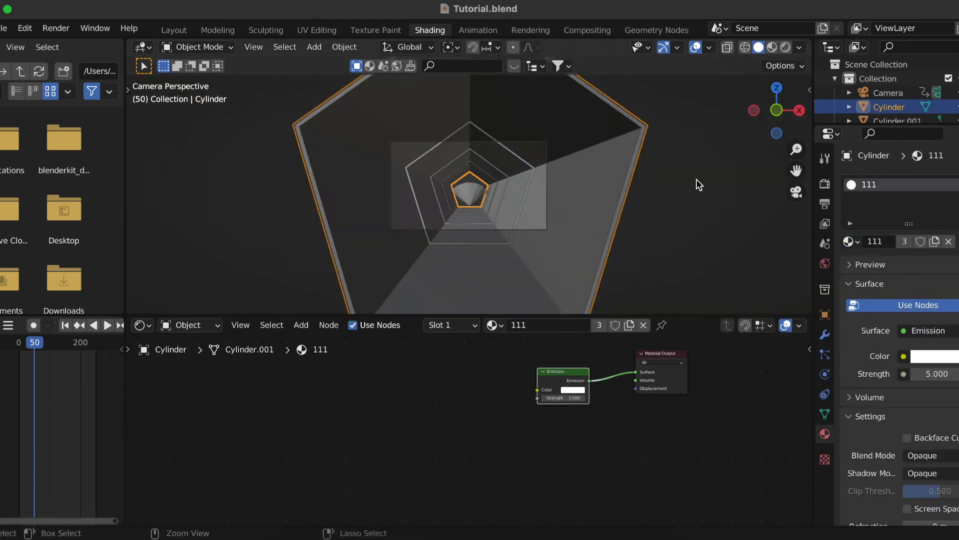
{"action": "left_click", "coordinate": [584, 199]}
{"action": "left_click", "coordinate": [848, 242]}
{"action": "left_click", "coordinate": [724, 275]}
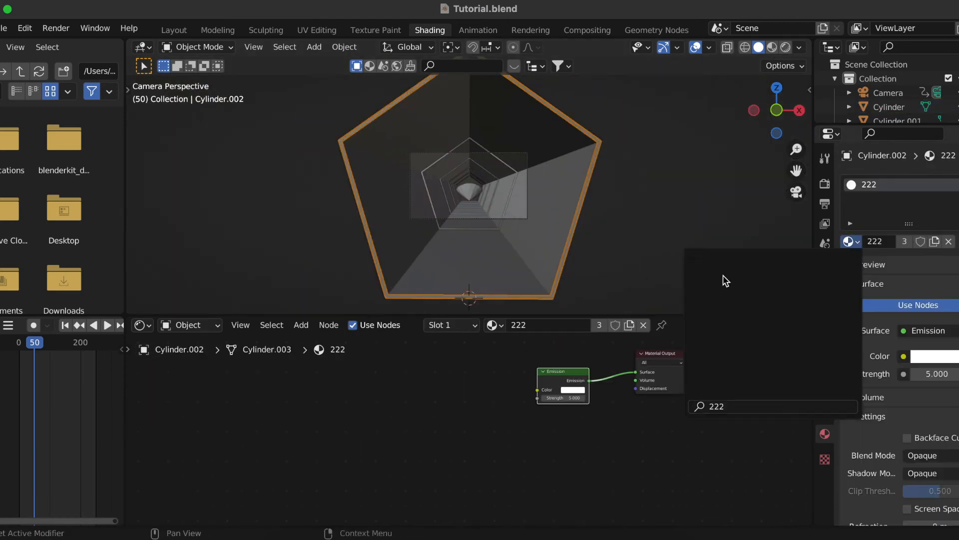
Return to the Layout workspace with a Graph Editor and keyframe material 222's emission strength of 5 at frame 1
{"action": "left_click", "coordinate": [173, 30]}
{"action": "left_click", "coordinate": [2, 457]}
{"action": "left_click", "coordinate": [150, 345]}
{"action": "left_click_drag", "start_coordinate": [291, 446], "coordinate": [339, 296]}
{"action": "key", "text": "shift+Left"}
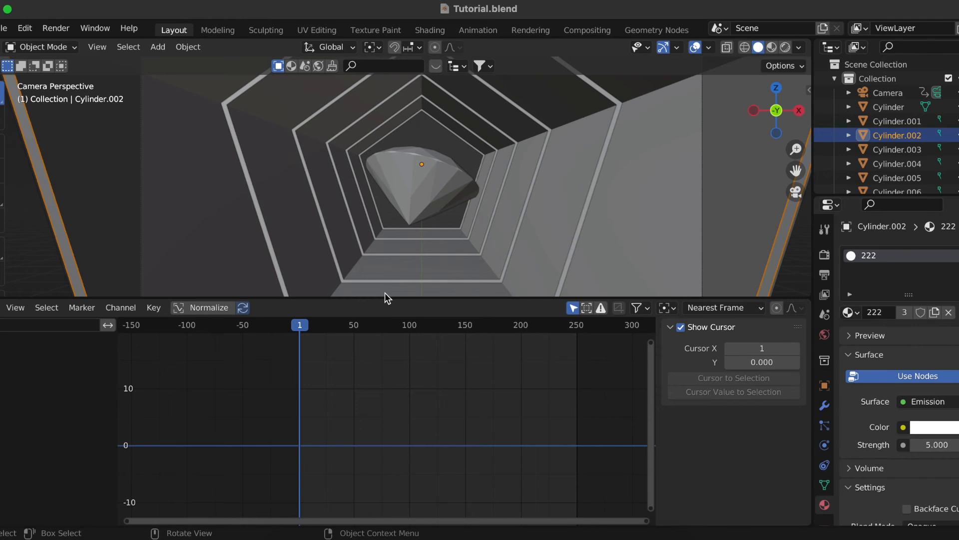
{"action": "key", "text": "i"}
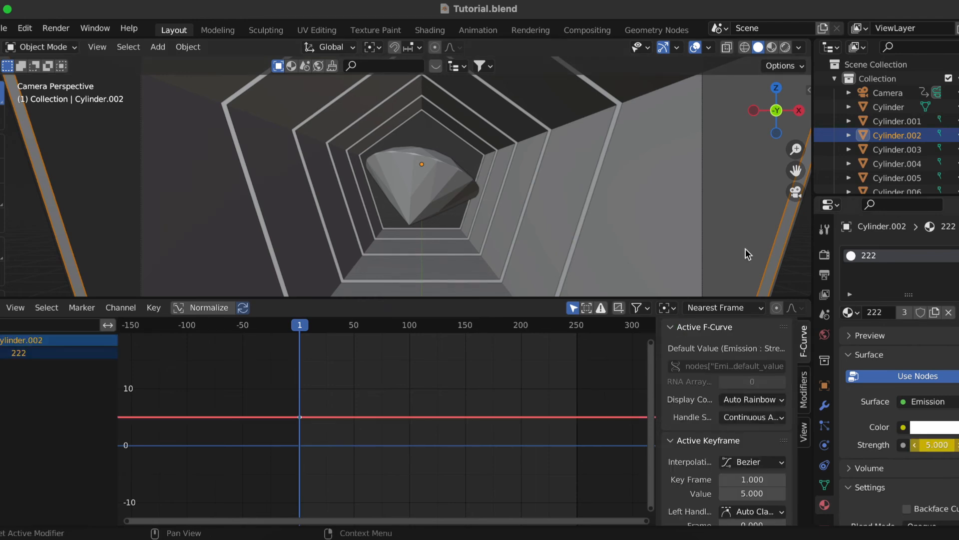
Keyframe material 222's emission strength at 5 on frame 25, 0 on frame 26 and 0 on frame 50
{"action": "left_click_drag", "start_coordinate": [300, 328], "coordinate": [327, 331]}
{"action": "key", "text": "Right"}
{"action": "double_click", "coordinate": [932, 445]}
{"action": "key", "text": "i"}
{"action": "left_click_drag", "start_coordinate": [331, 326], "coordinate": [357, 334]}
{"action": "key", "text": "i"}
Add a Cycles modifier to material 222's emission strength curve
{"action": "left_click", "coordinate": [804, 390]}
{"action": "left_click", "coordinate": [710, 329]}
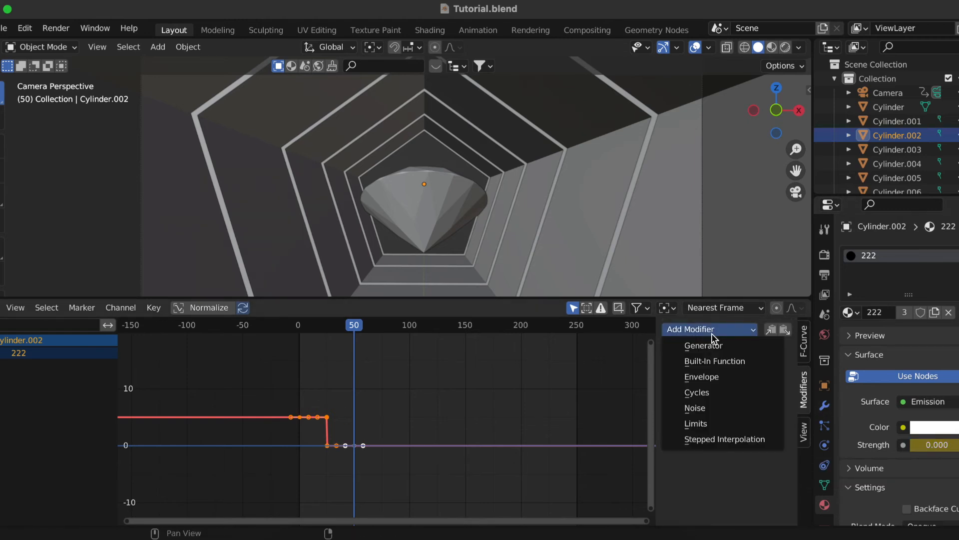
{"action": "left_click", "coordinate": [716, 396]}
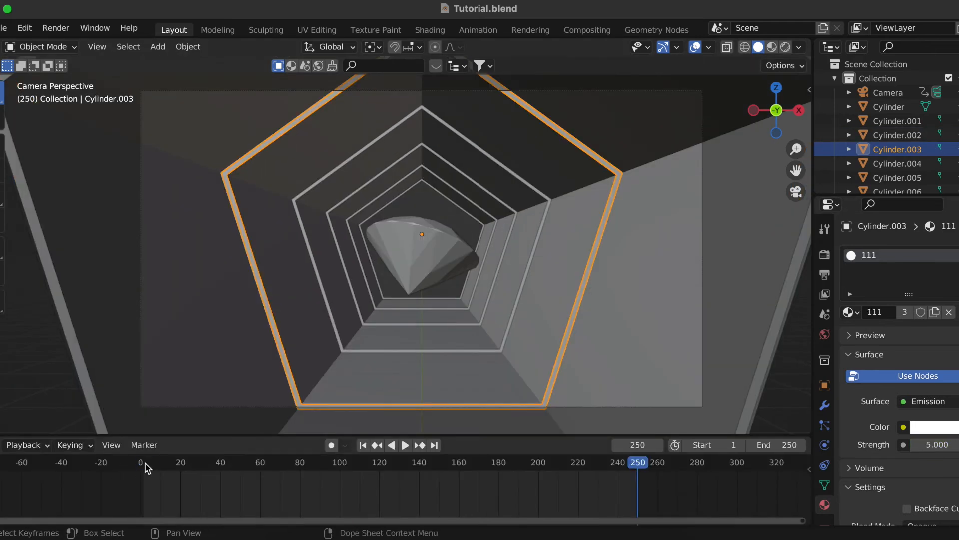
Keyframe material 111's emission strength on Cylinder.003 at 0 on frames 1 and 25, and 5 on frame 26
{"action": "left_click", "coordinate": [144, 463]}
{"action": "key", "text": "i"}
{"action": "left_click", "coordinate": [3, 445]}
{"action": "left_click", "coordinate": [190, 332]}
{"action": "left_click_drag", "start_coordinate": [200, 434], "coordinate": [284, 246]}
{"action": "left_click_drag", "start_coordinate": [223, 272], "coordinate": [270, 275]}
{"action": "key", "text": "i"}
{"action": "key", "text": "Right"}
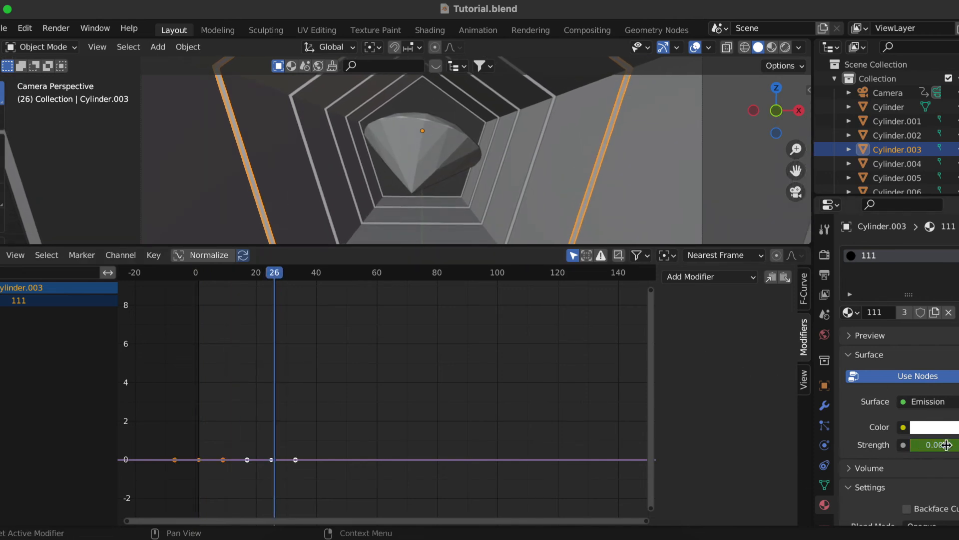
{"action": "key", "text": "i"}
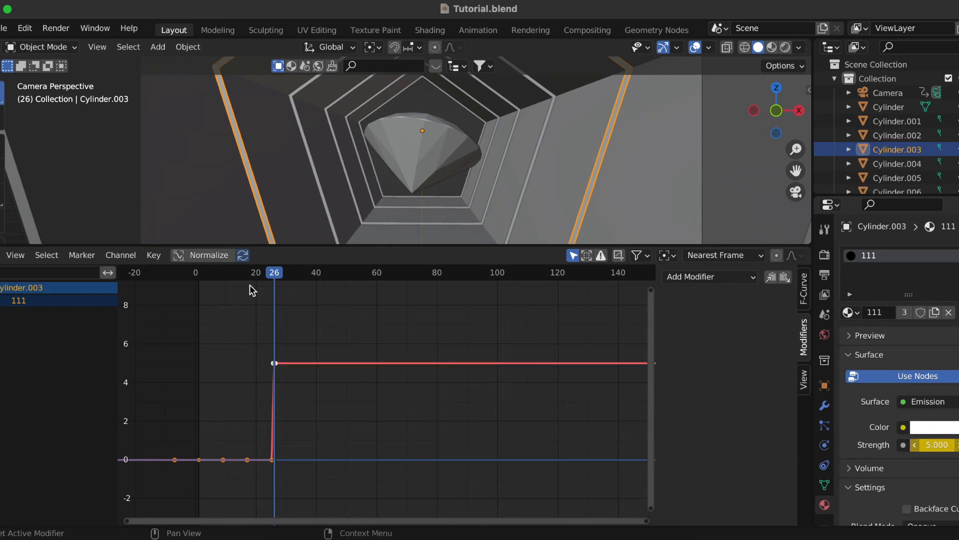
Keyframe material 111's emission strength at 5 on frame 50 and 0 on frame 51, and add a Cycles modifier to the curve
{"action": "left_click", "coordinate": [347, 272]}
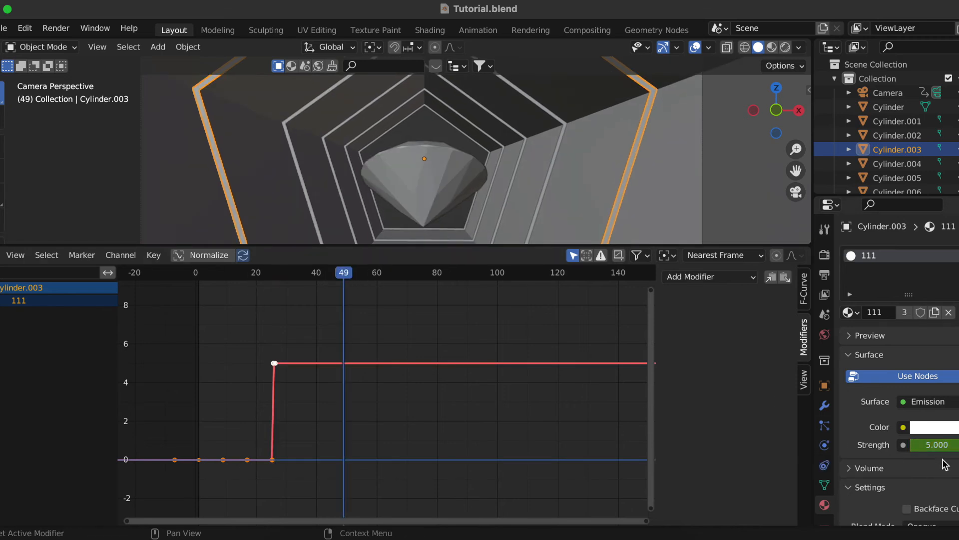
{"action": "key", "text": "Right"}
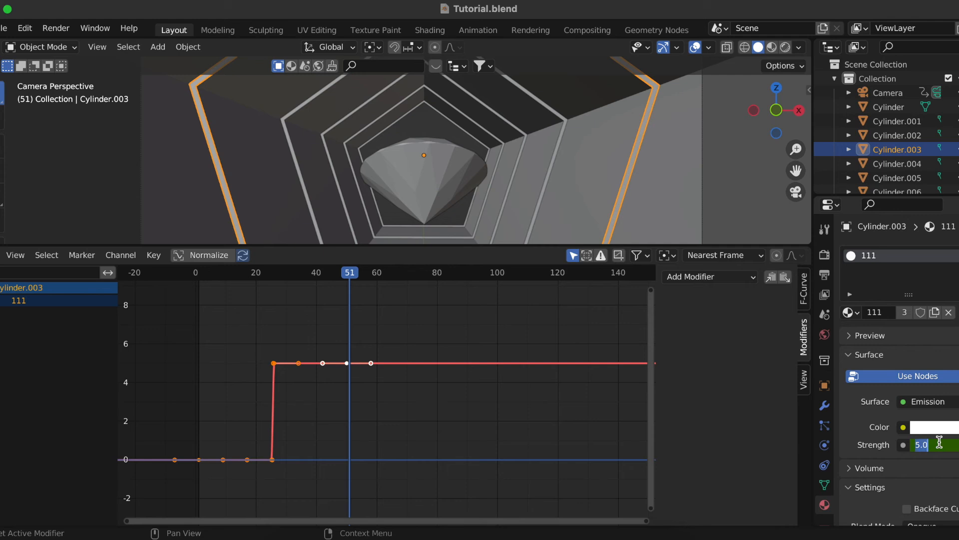
{"action": "key", "text": "i"}
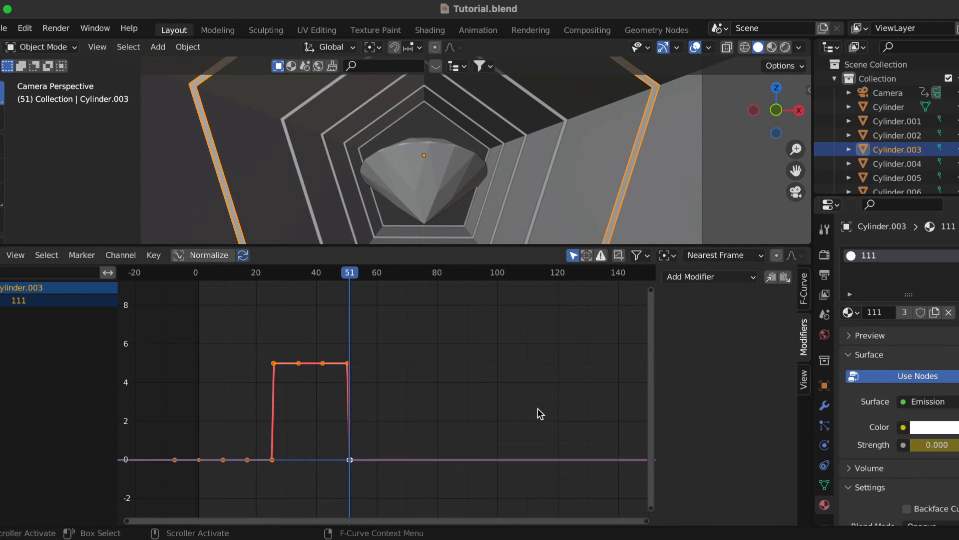
{"action": "left_click", "coordinate": [695, 280]}
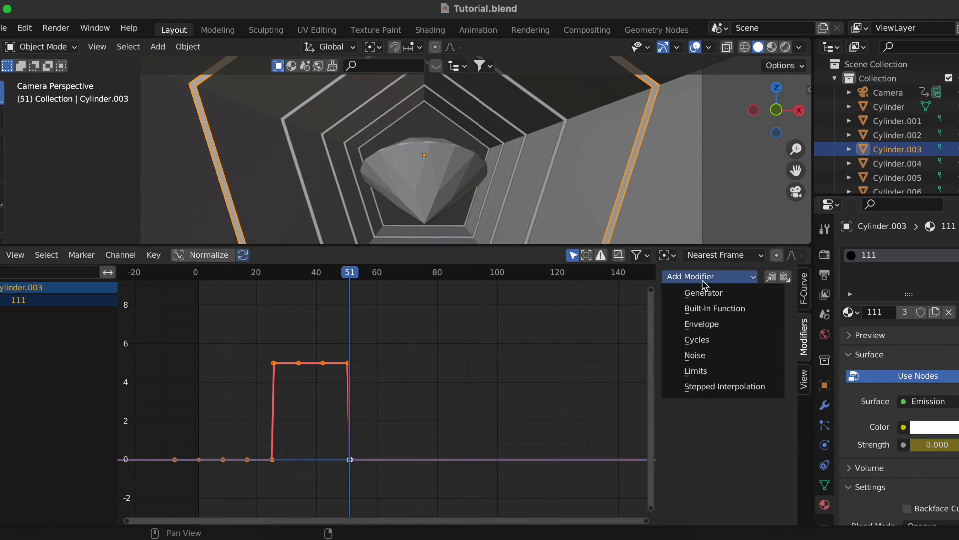
{"action": "left_click", "coordinate": [715, 340]}
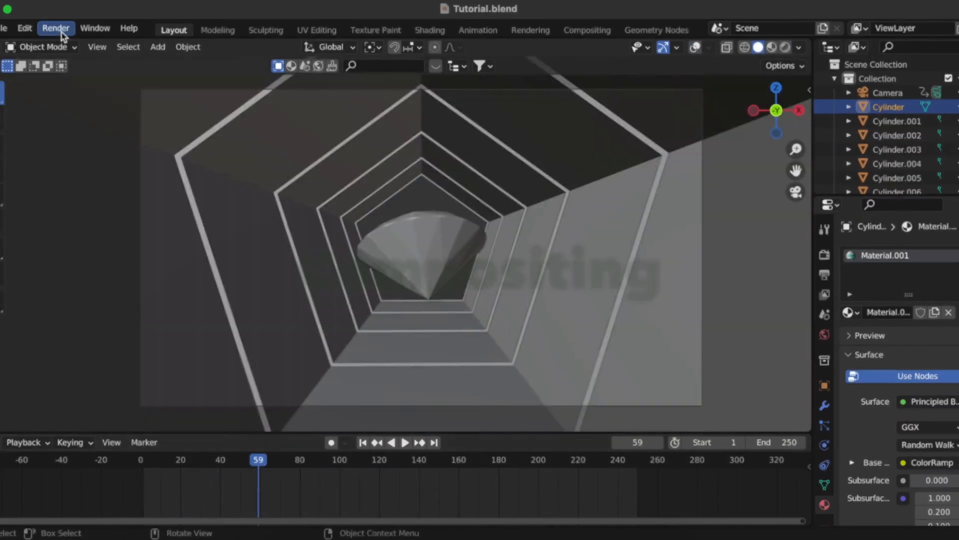
Render a still image of frame 59 and close the render window
{"action": "left_click", "coordinate": [55, 28]}
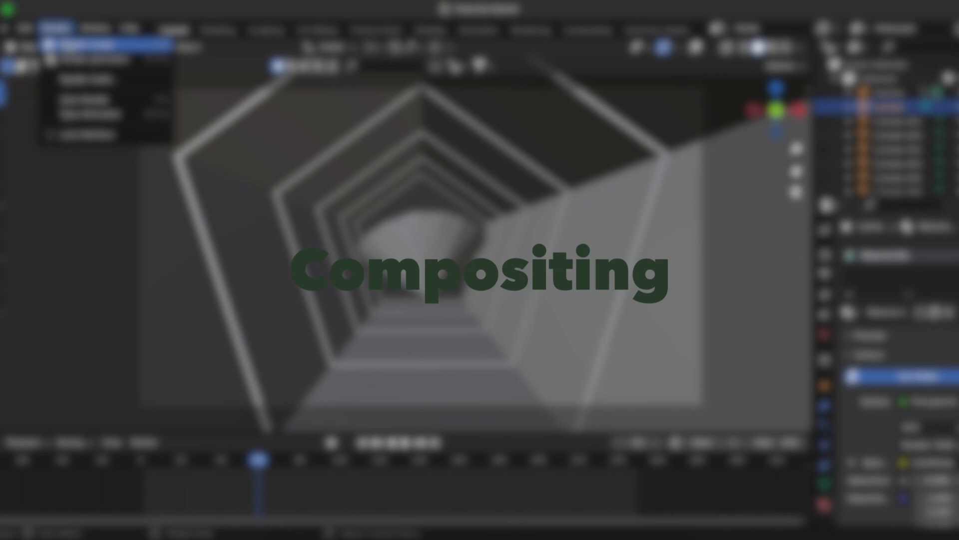
{"action": "left_click", "coordinate": [85, 46]}
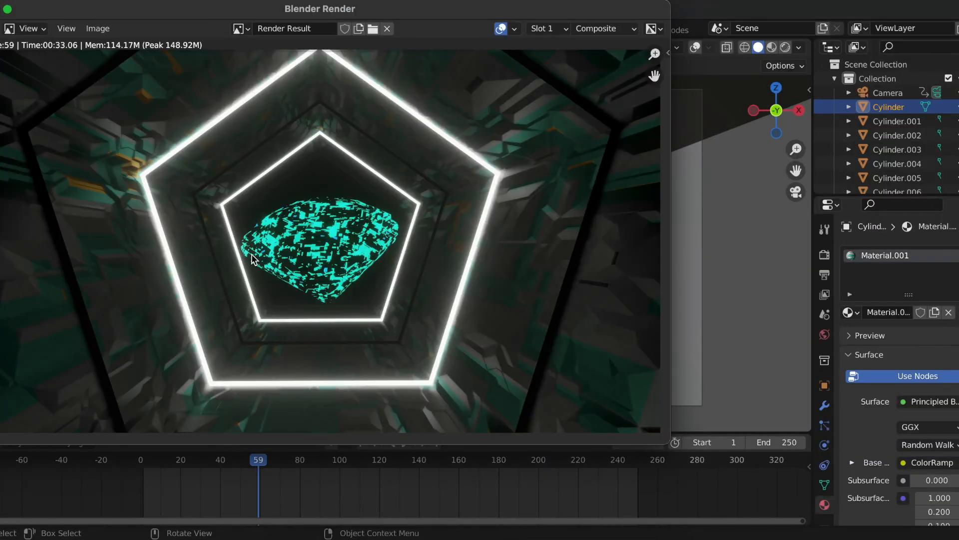
{"action": "key", "text": "Escape"}
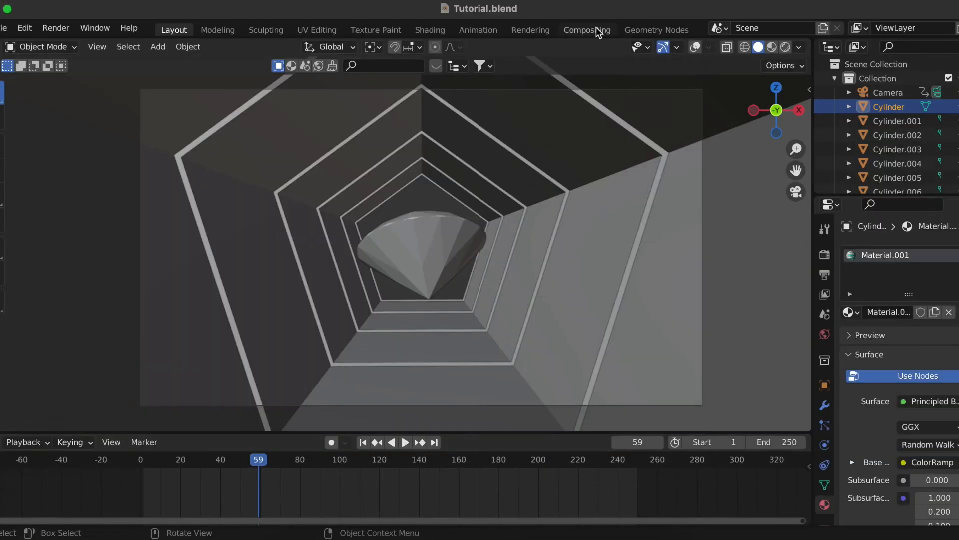
In the Compositing workspace, insert a Streaks Glare node between Render Layers and Composite, with Color Modulation set to 0.75
{"action": "left_click", "coordinate": [595, 30]}
{"action": "scroll", "coordinate": [378, 171], "scroll_direction": "up", "scroll_amount": 2}
{"action": "key", "text": "shift+a"}
{"action": "type", "text": "gl"}
{"action": "key", "text": "Return"}
{"action": "left_click", "coordinate": [367, 215]}
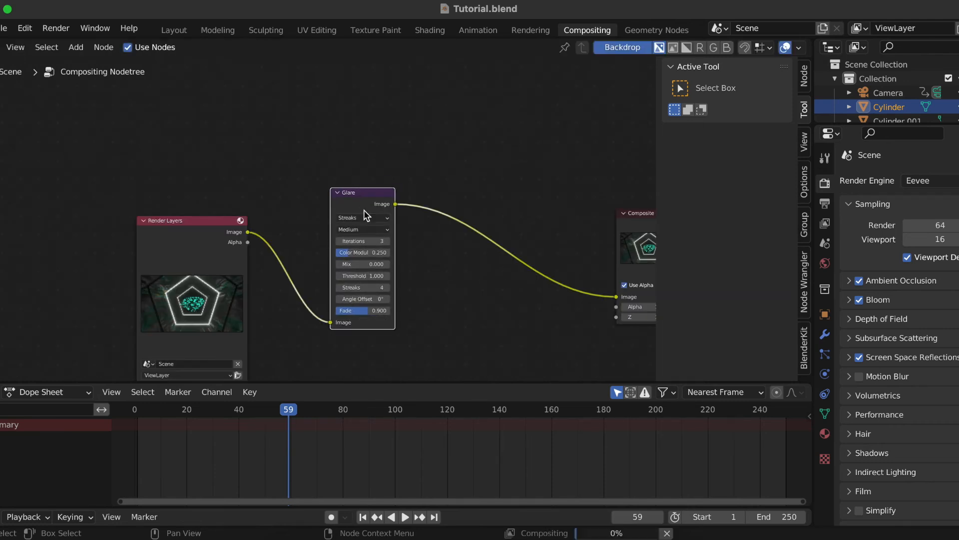
{"action": "double_click", "coordinate": [377, 253]}
{"action": "type", "text": "0.75"}
{"action": "key", "text": "Return"}
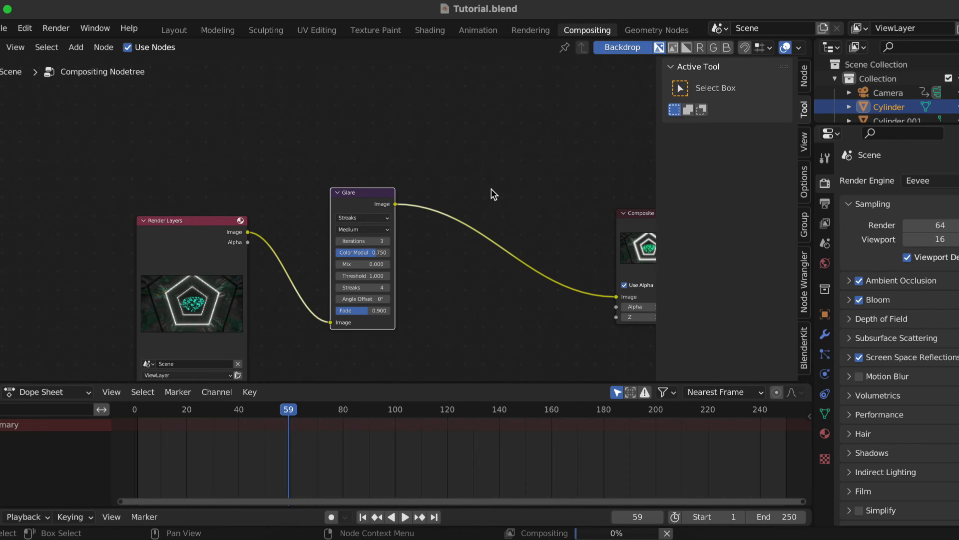
Add a Viewer node and connect the Glare node's Image output to it
{"action": "middle_click_drag", "start_coordinate": [498, 193], "coordinate": [410, 207]}
{"action": "key", "text": "shift+a"}
{"action": "type", "text": "view"}
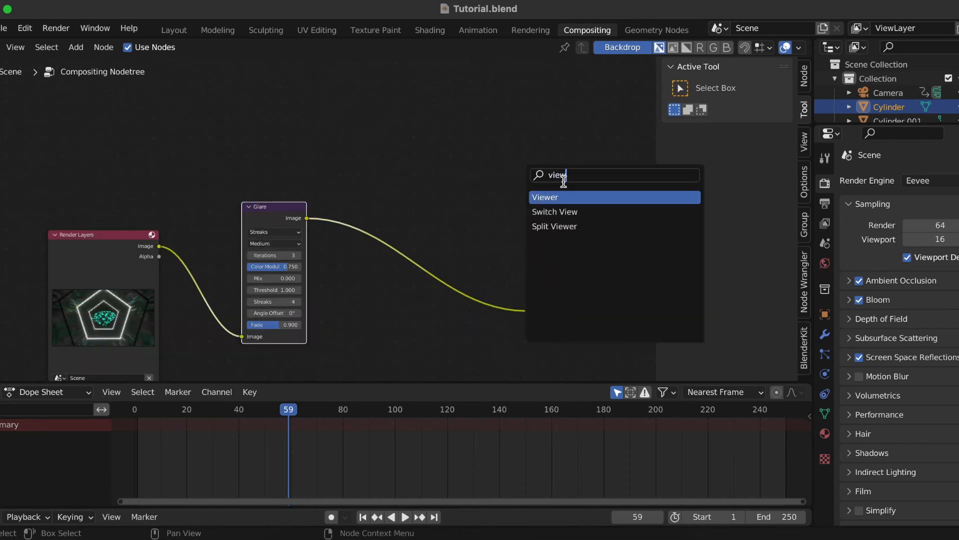
{"action": "key", "text": "Return"}
{"action": "left_click", "coordinate": [530, 164]}
{"action": "left_click_drag", "start_coordinate": [308, 218], "coordinate": [529, 165]}
Set the Streaks Glare node's Mix to -0.8
{"action": "scroll", "coordinate": [425, 133], "scroll_direction": "left", "scroll_amount": 3}
{"action": "double_click", "coordinate": [387, 234]}
{"action": "type", "text": "-0.9"}
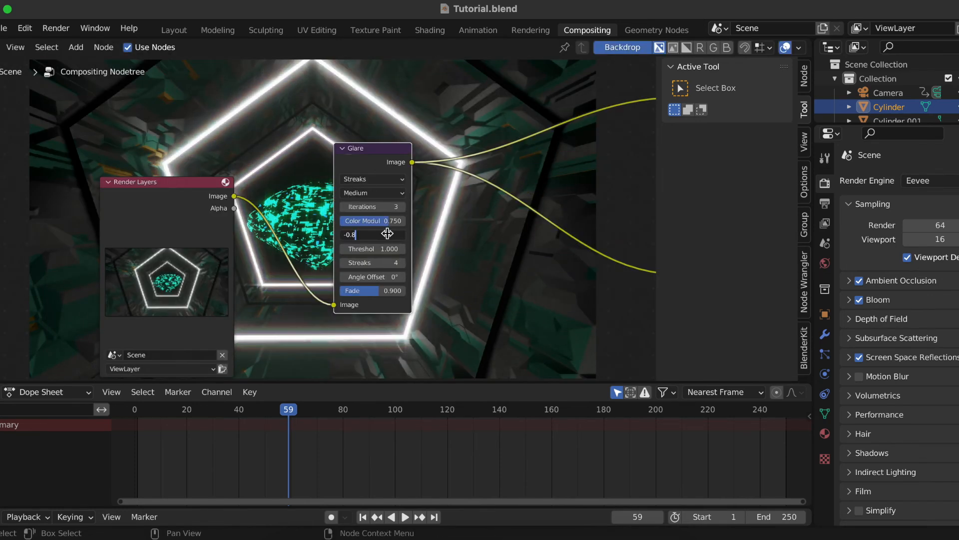
{"action": "key", "text": "Return"}
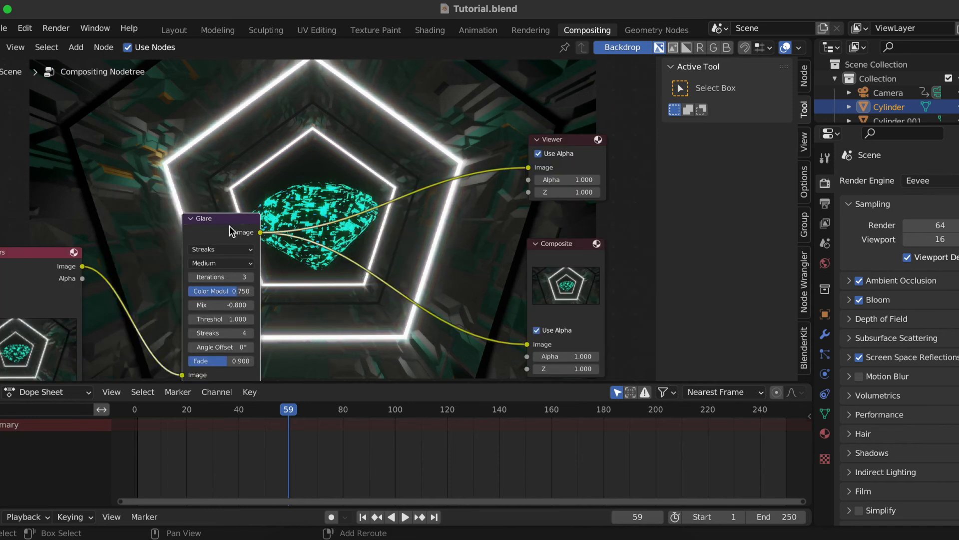
Duplicate the Glare node onto the Viewer link, switch the copy to Ghosts and set its Mix to -0.9
{"action": "key", "text": "shift+d"}
{"action": "left_click", "coordinate": [353, 199]}
{"action": "left_click", "coordinate": [336, 225]}
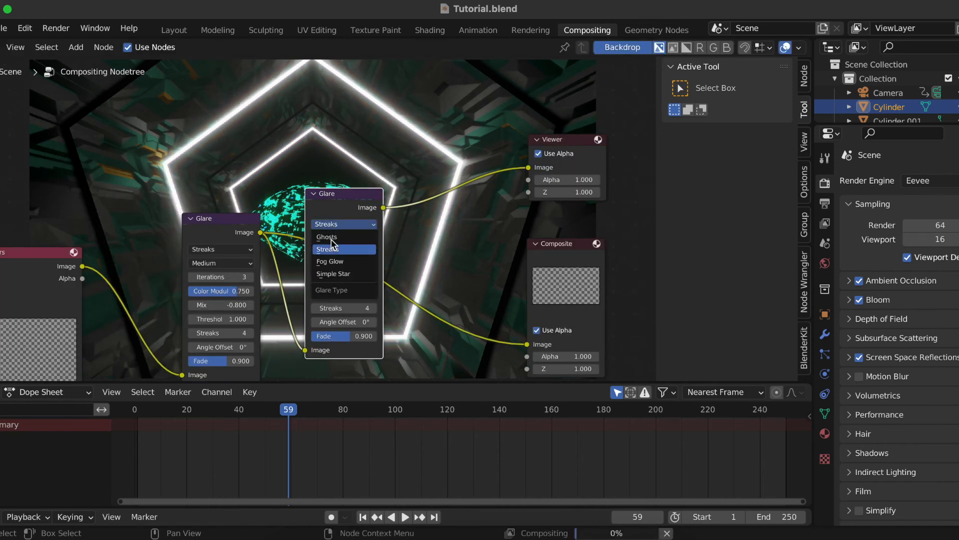
{"action": "left_click", "coordinate": [330, 237]}
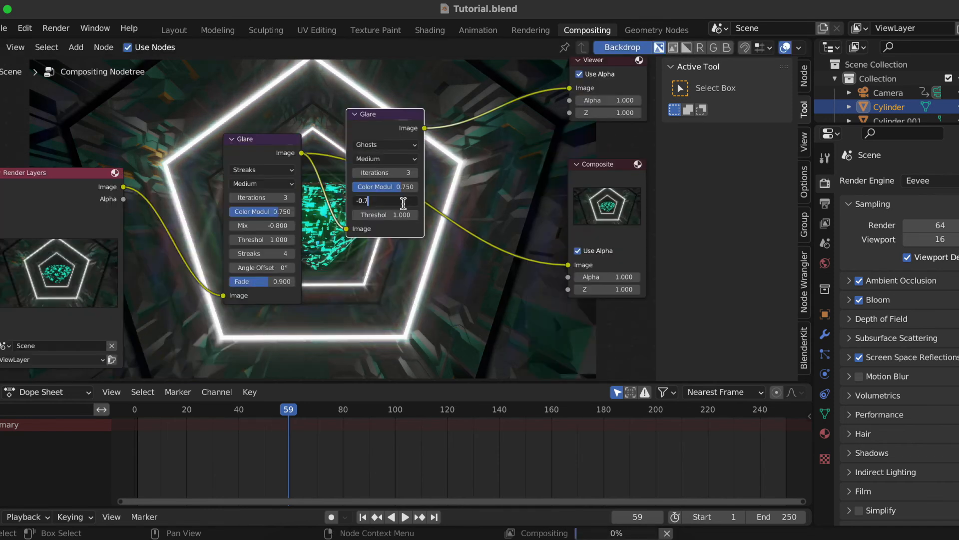
{"action": "type", "text": "9"}
{"action": "key", "text": "Return"}
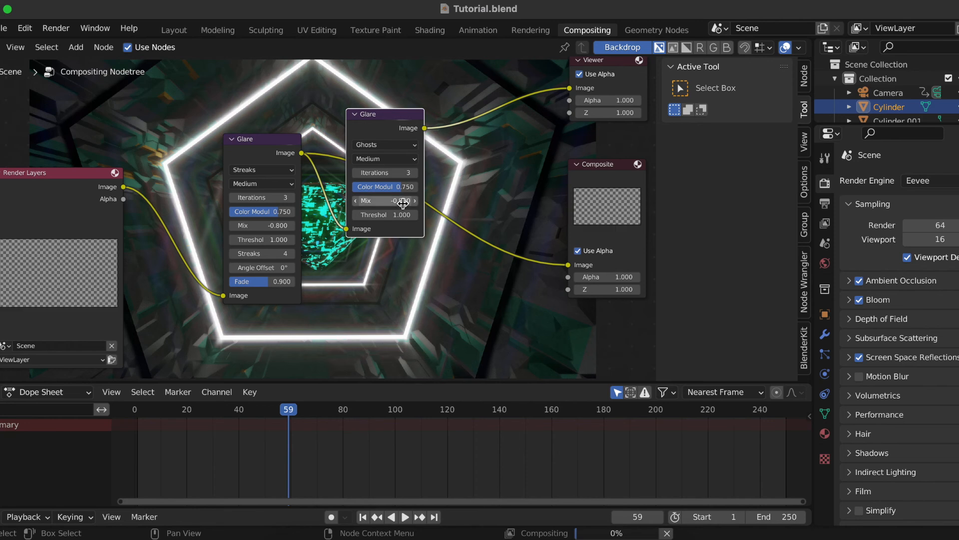
{"action": "left_click", "coordinate": [462, 198]}
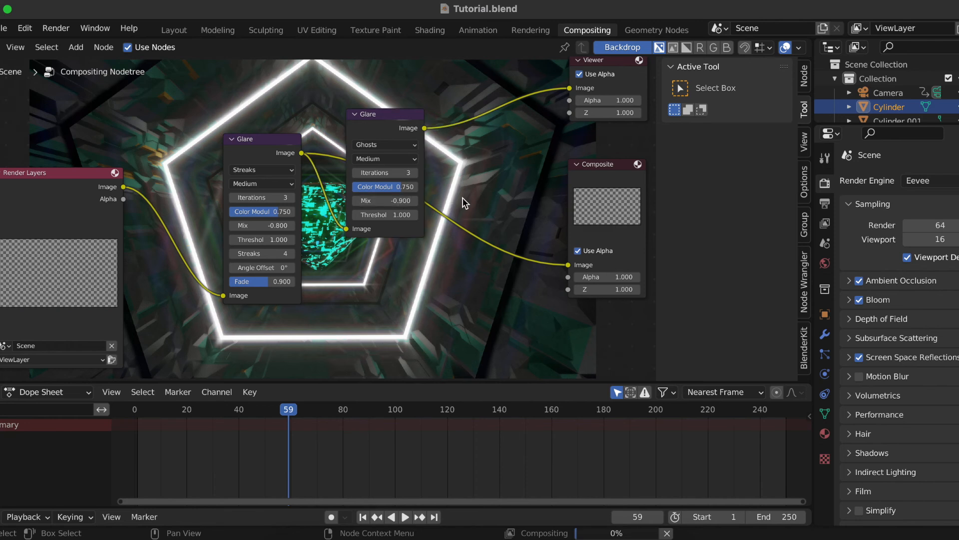
Duplicate the Ghosts Glare node before the Viewer, switch the copy to Fog Glow and set its Mix to -0.5
{"action": "left_click", "coordinate": [379, 111]}
{"action": "key", "text": "shift+d"}
{"action": "left_click", "coordinate": [497, 132]}
{"action": "left_click", "coordinate": [496, 137]}
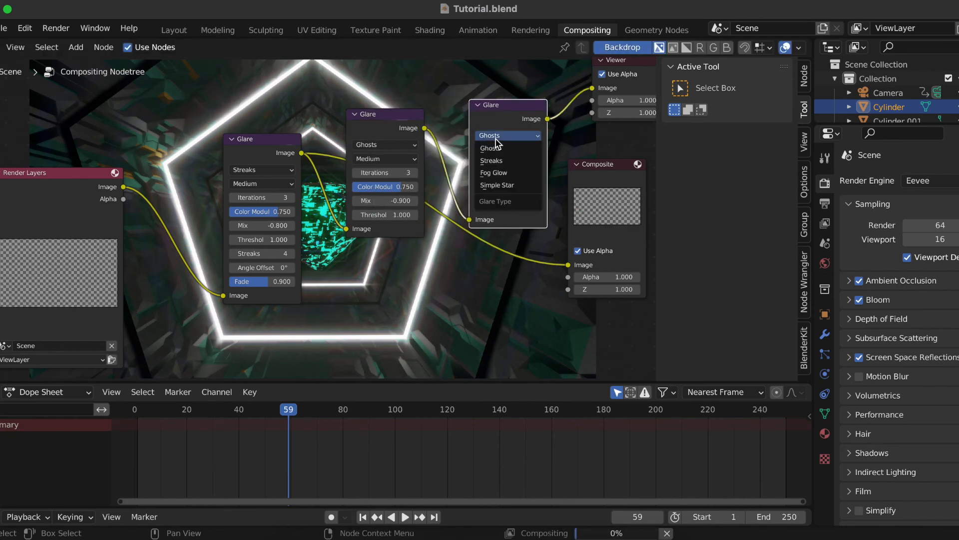
{"action": "left_click", "coordinate": [502, 173]}
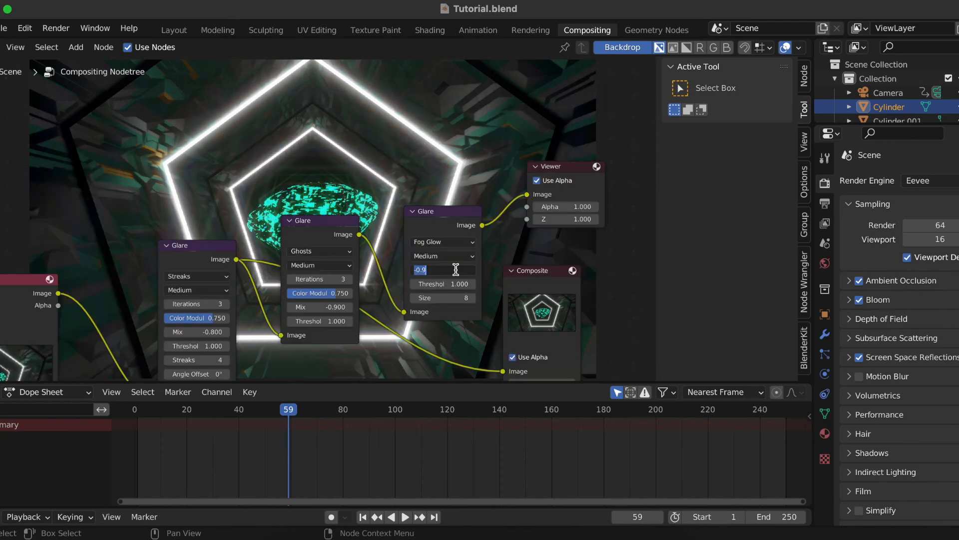
{"action": "key", "text": "Return"}
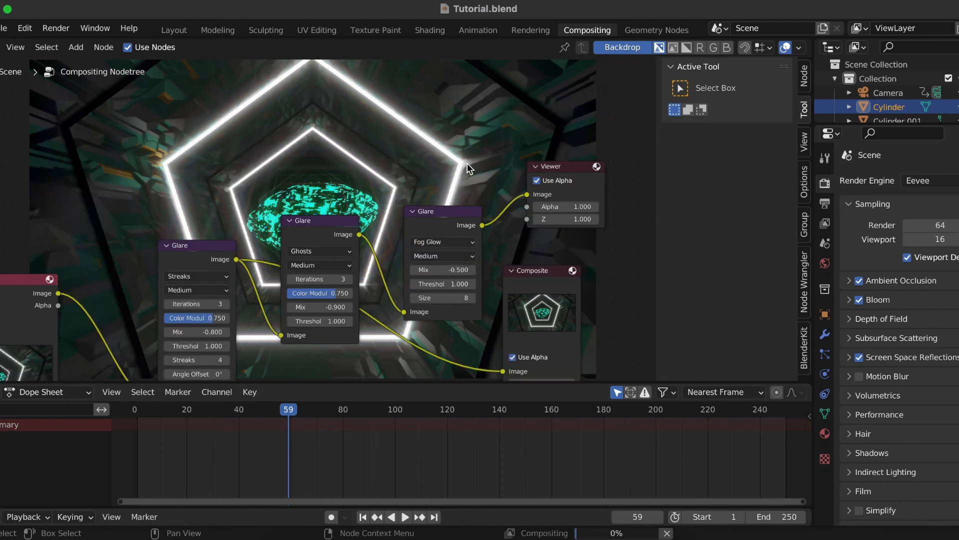
Insert a Color Balance node between the Fog Glow Glare and the Viewer, fine-tune its colour wheels and set Fac to 0.8
{"action": "scroll", "coordinate": [466, 163], "scroll_direction": "left", "scroll_amount": 5}
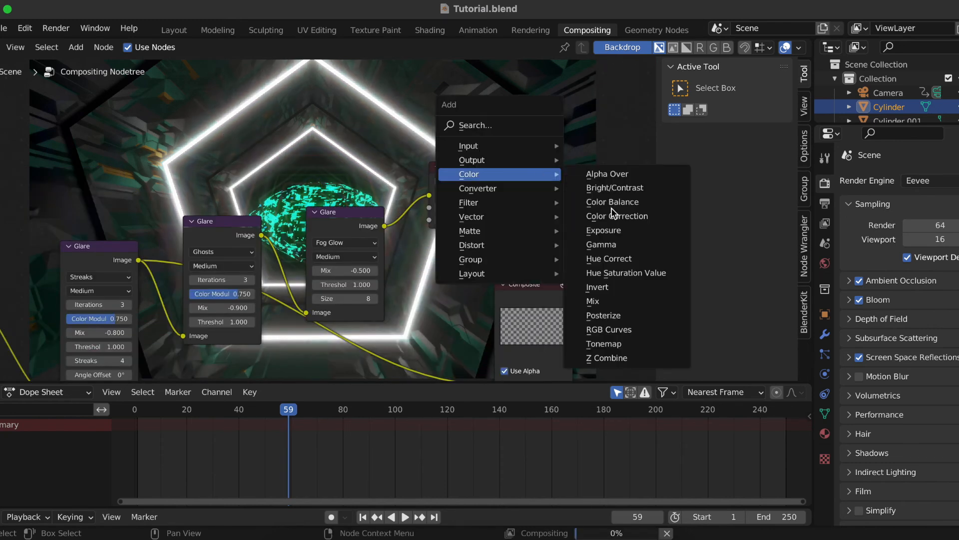
{"action": "left_click", "coordinate": [613, 204]}
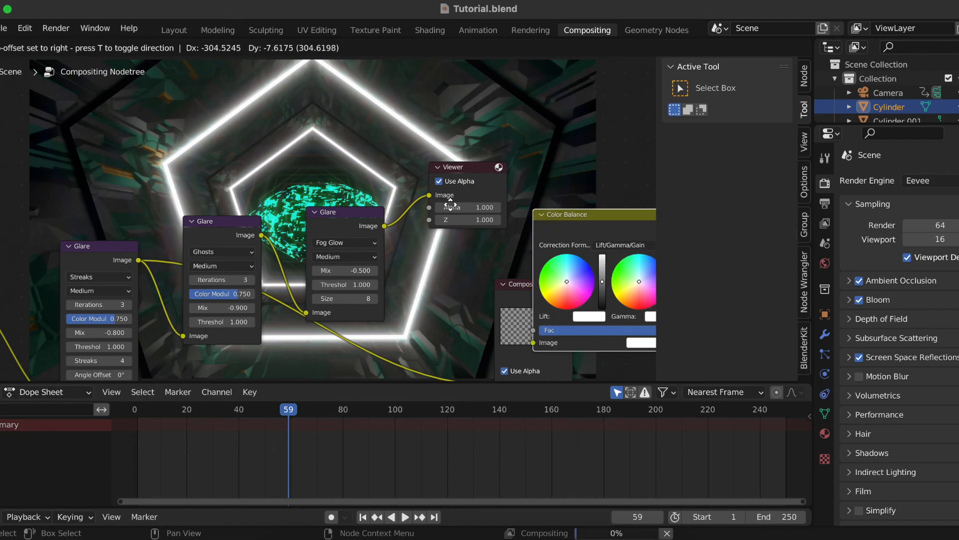
{"action": "left_click", "coordinate": [624, 195]}
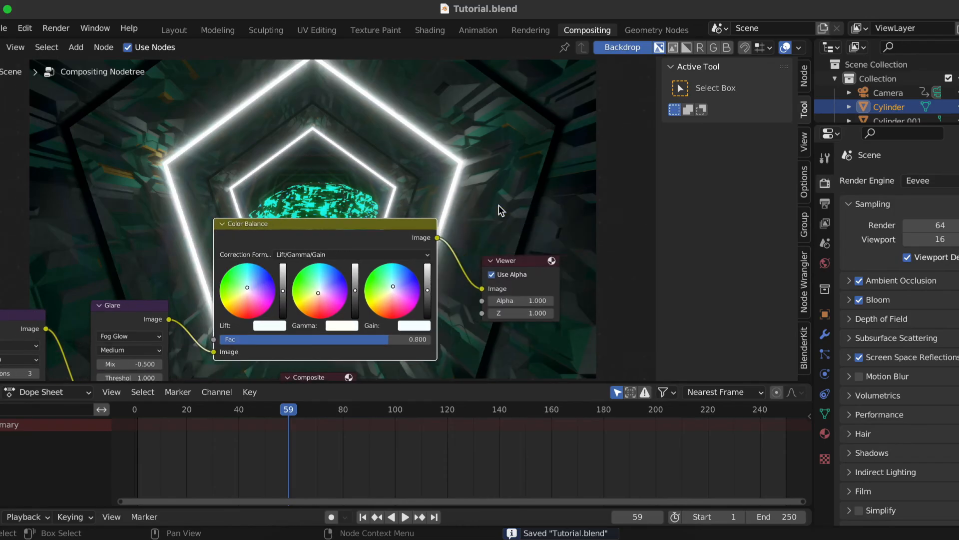
Insert a Lens Distortion node between Color Balance and the Viewer, with Distort 0.01 and Dispersion 0.02
{"action": "key", "text": "shift+a"}
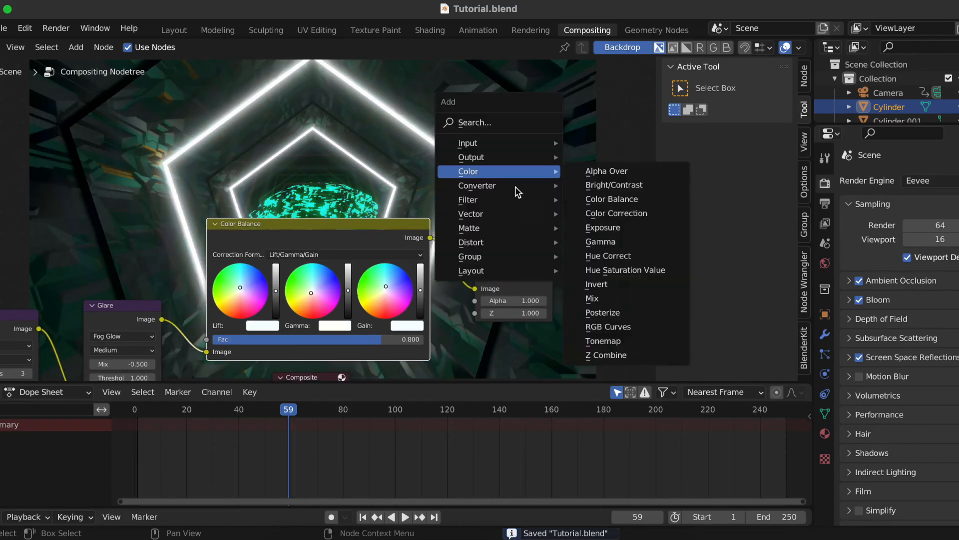
{"action": "mouse_move", "coordinate": [468, 243]}
{"action": "left_click", "coordinate": [622, 298]}
{"action": "left_click", "coordinate": [566, 297]}
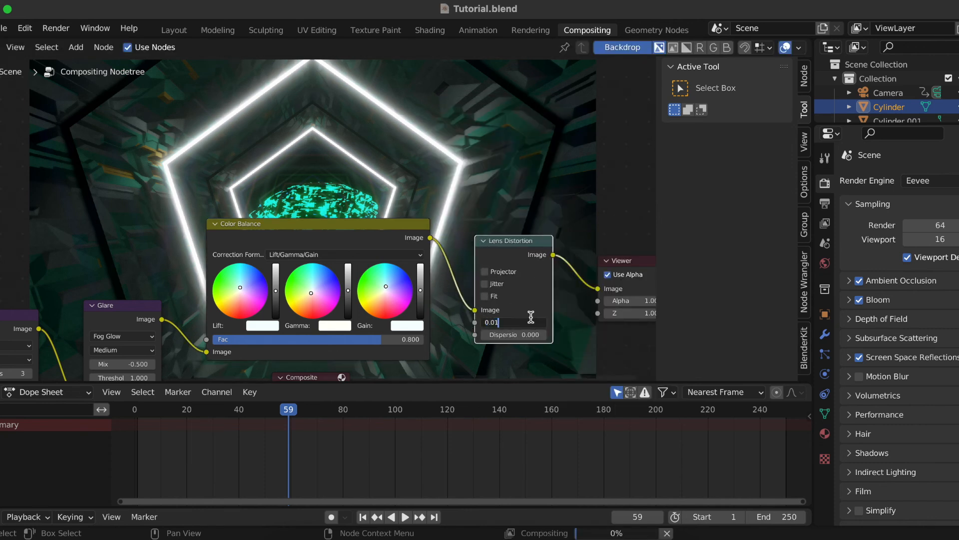
{"action": "key", "text": "Return"}
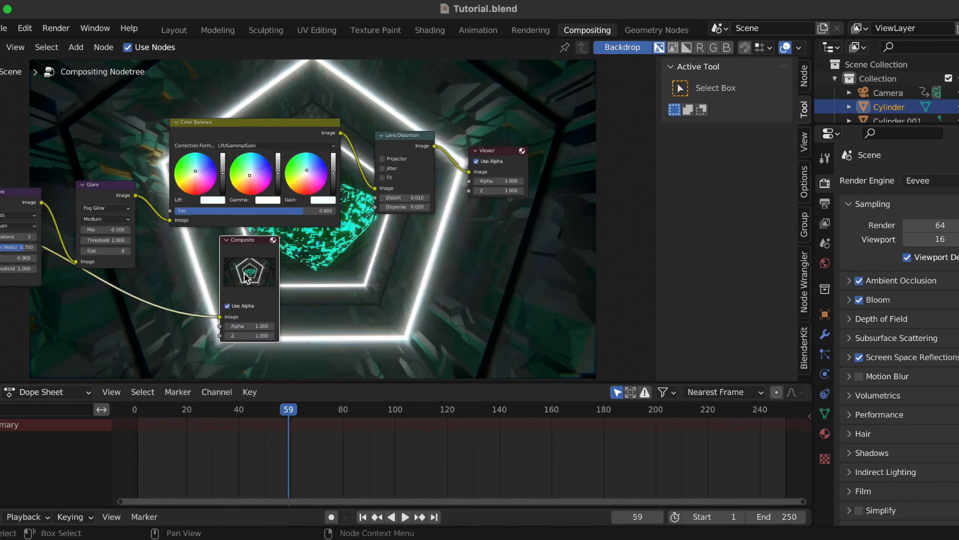
Move the Composite node below the Viewer and connect the Lens Distortion's Image output to it
{"action": "left_click_drag", "start_coordinate": [241, 274], "coordinate": [544, 274]}
{"action": "left_click_drag", "start_coordinate": [434, 146], "coordinate": [530, 315]}
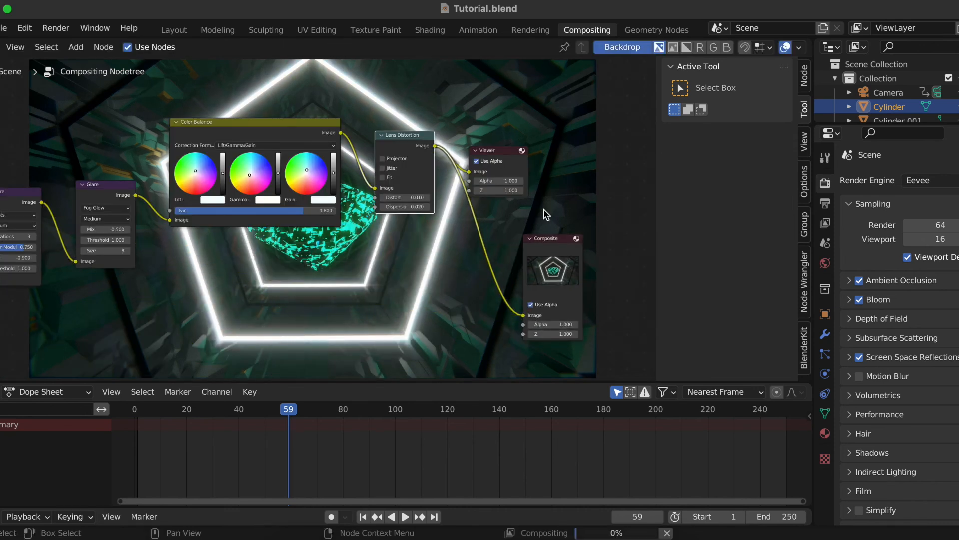
{"action": "middle_click_drag", "start_coordinate": [556, 146], "coordinate": [602, 255]}
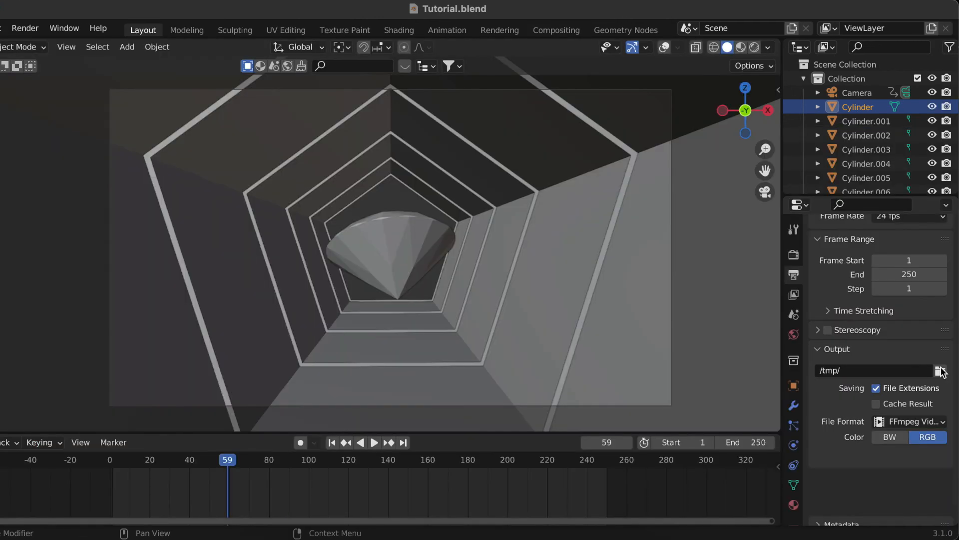
Set the FFmpeg video output's container to MPEG-4 and its output quality to Perceptually Lossless
{"action": "scroll", "coordinate": [937, 371], "scroll_direction": "up", "scroll_amount": 1}
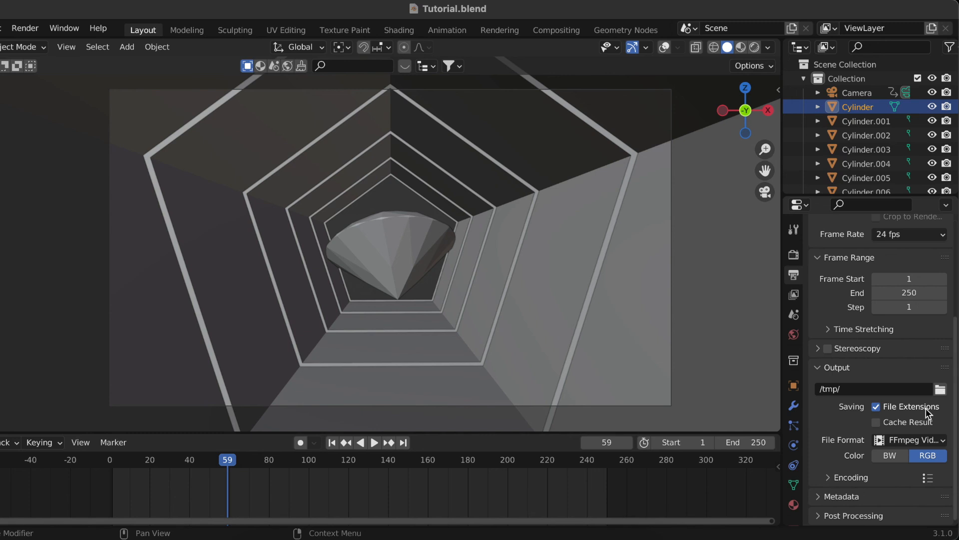
{"action": "left_click", "coordinate": [843, 478]}
{"action": "scroll", "coordinate": [843, 480], "scroll_direction": "down", "scroll_amount": 5}
{"action": "left_click", "coordinate": [895, 381]}
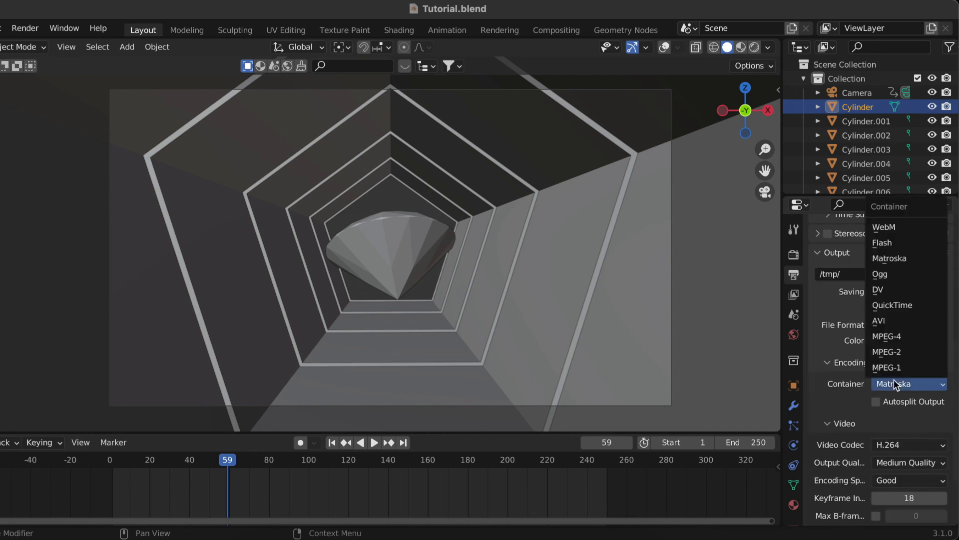
{"action": "left_click", "coordinate": [896, 335]}
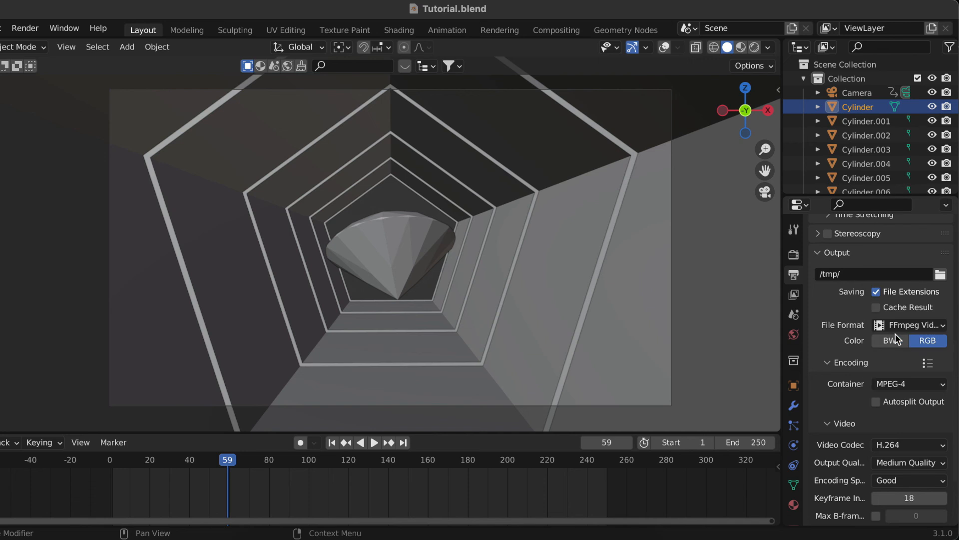
{"action": "left_click", "coordinate": [910, 463]}
{"action": "left_click", "coordinate": [891, 415]}
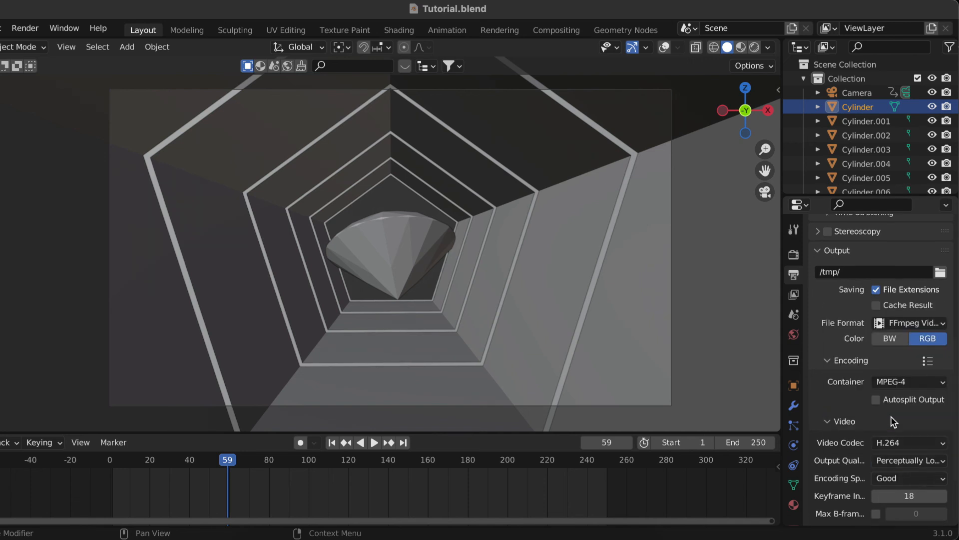
Check the remaining output settings and start rendering the animation
{"action": "scroll", "coordinate": [891, 415], "scroll_direction": "down", "scroll_amount": 3}
{"action": "scroll", "coordinate": [904, 343], "scroll_direction": "up", "scroll_amount": 15}
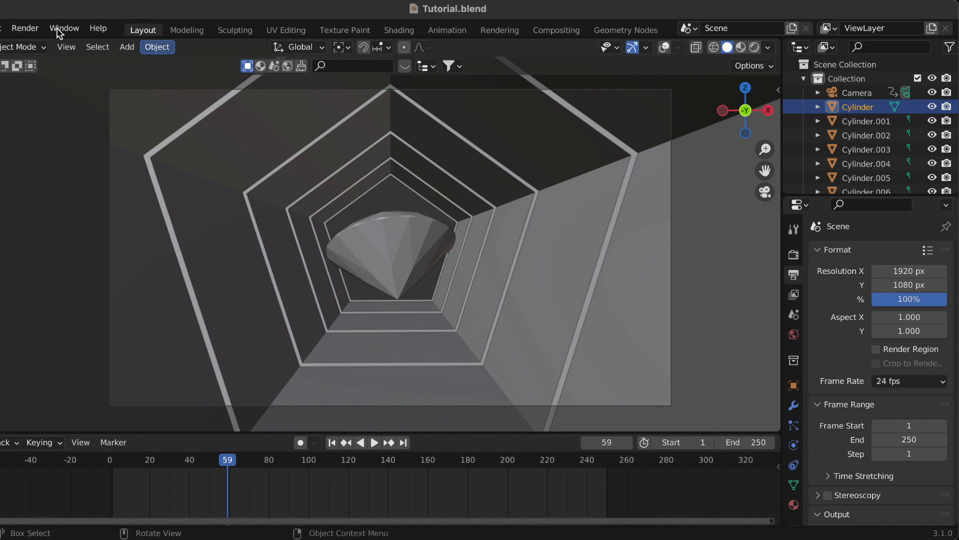
{"action": "left_click", "coordinate": [15, 32]}
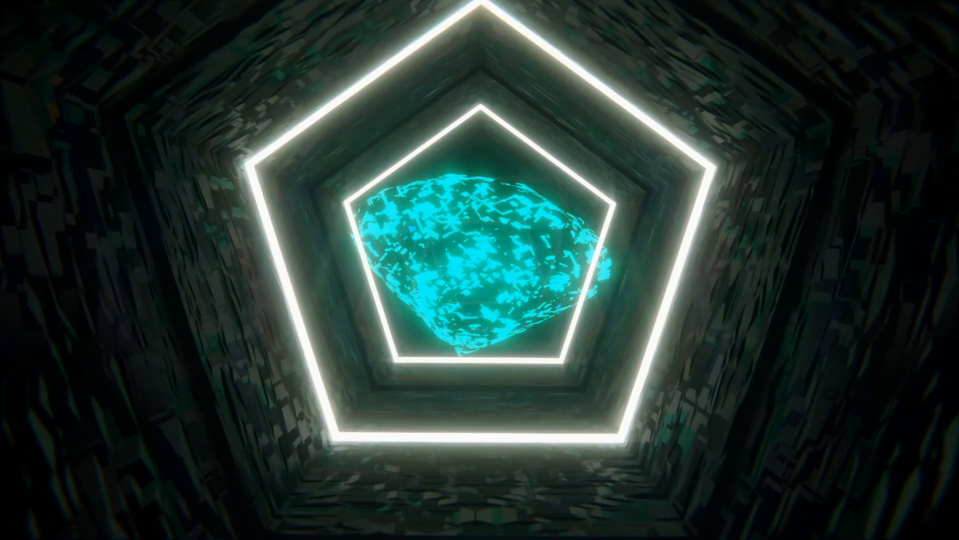